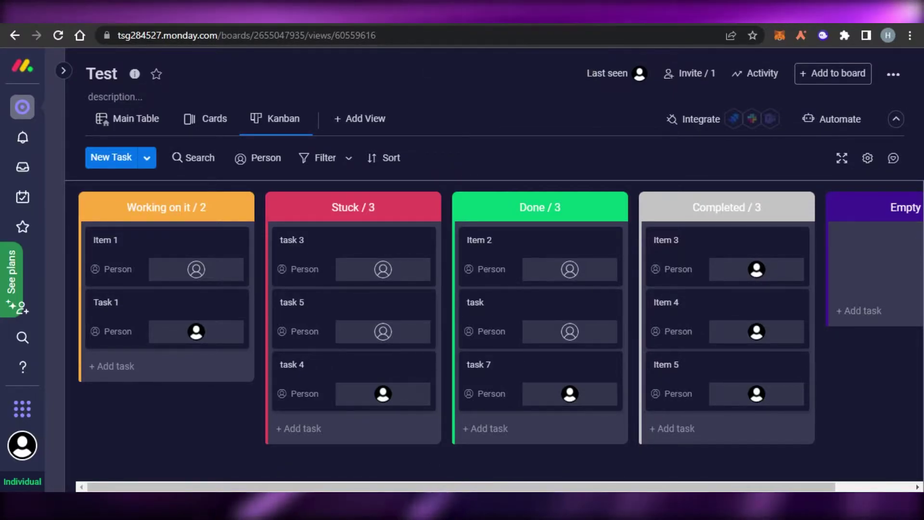
Look over the monday.com Test Kanban board and compare it briefly with the ClickUp Epic Backlog.
{"action": "scroll", "coordinate": [481, 313], "scroll_direction": "right", "scroll_amount": 2}
{"action": "scroll", "coordinate": [481, 313], "scroll_direction": "left", "scroll_amount": 2}
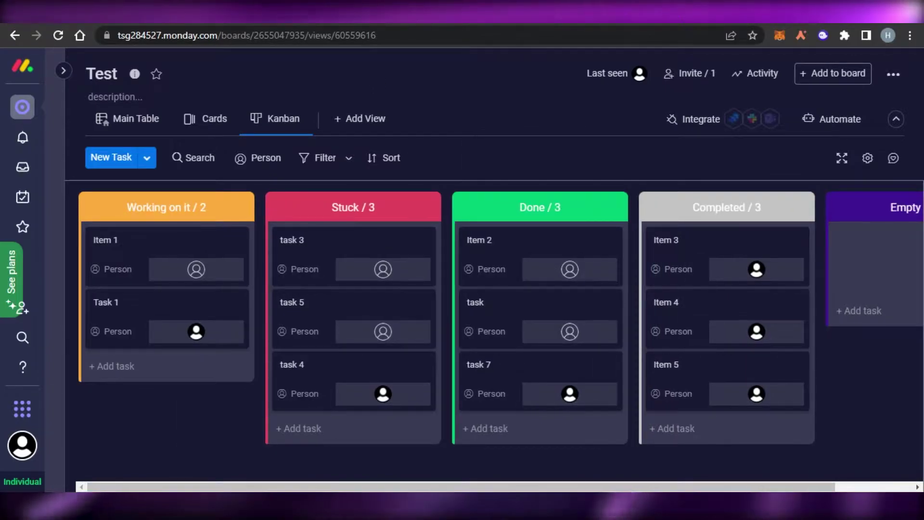
{"action": "left_click", "coordinate": [447, 12]}
{"action": "left_click", "coordinate": [202, 12]}
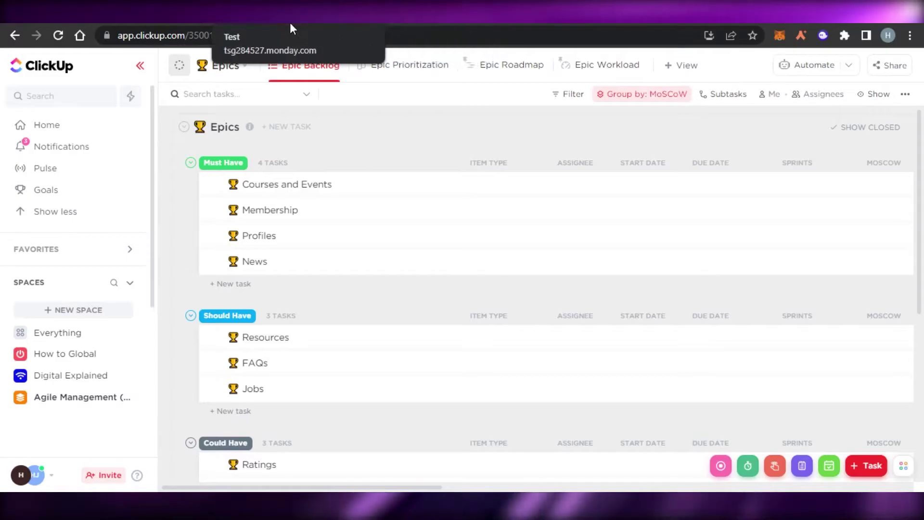
{"action": "left_click", "coordinate": [279, 12]}
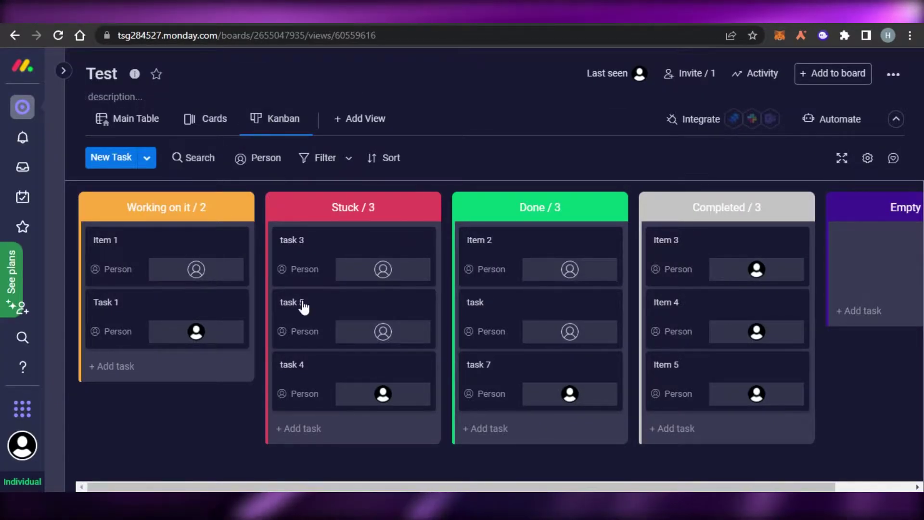
{"action": "mouse_move", "coordinate": [237, 487]}
{"action": "left_mouse_down"}
{"action": "mouse_move", "coordinate": [317, 487]}
{"action": "mouse_move", "coordinate": [238, 487]}
{"action": "left_mouse_up"}
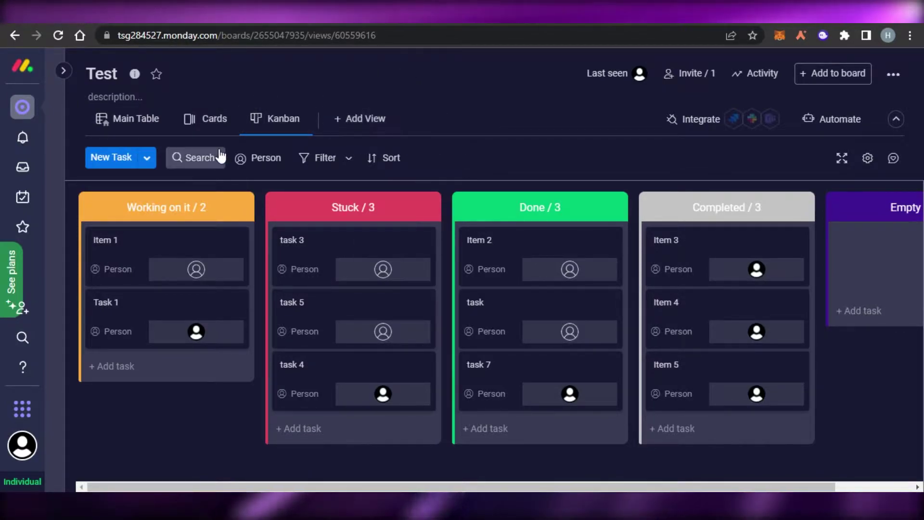
Check the boards in the Main workspace and the view types that can be added to the Test board.
{"action": "left_click", "coordinate": [67, 76]}
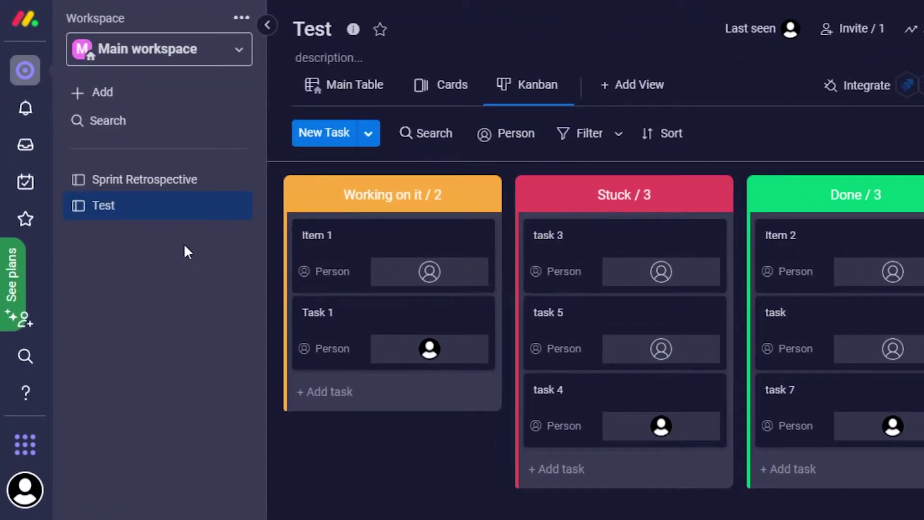
{"action": "left_click", "coordinate": [264, 27]}
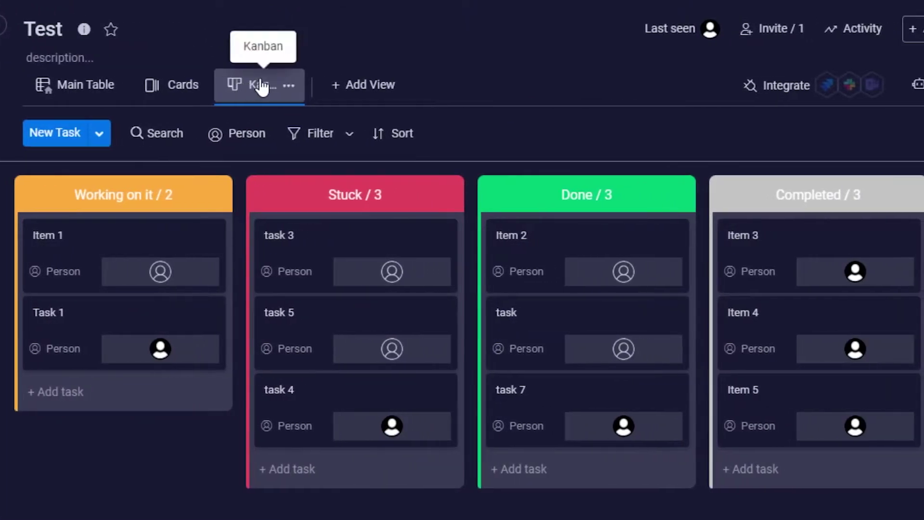
{"action": "left_click", "coordinate": [341, 82]}
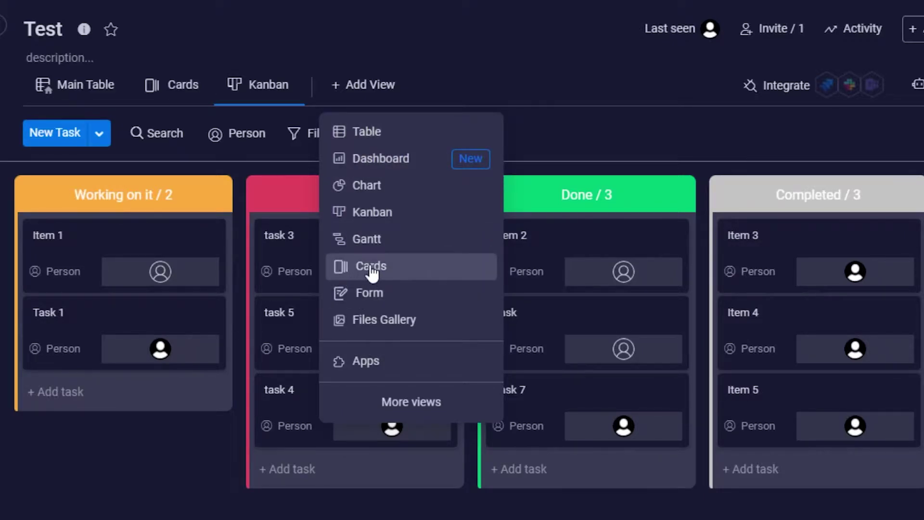
{"action": "left_click", "coordinate": [447, 55]}
{"action": "left_click", "coordinate": [287, 67]}
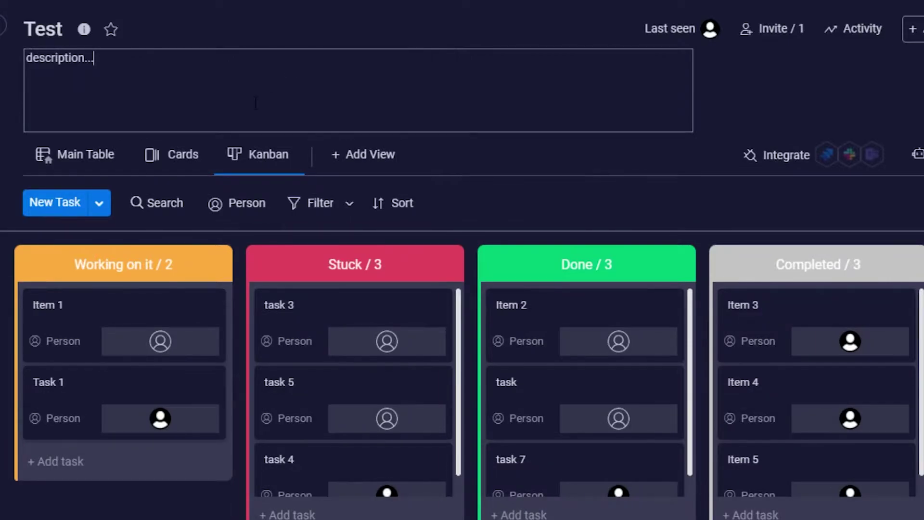
{"action": "left_click", "coordinate": [705, 96]}
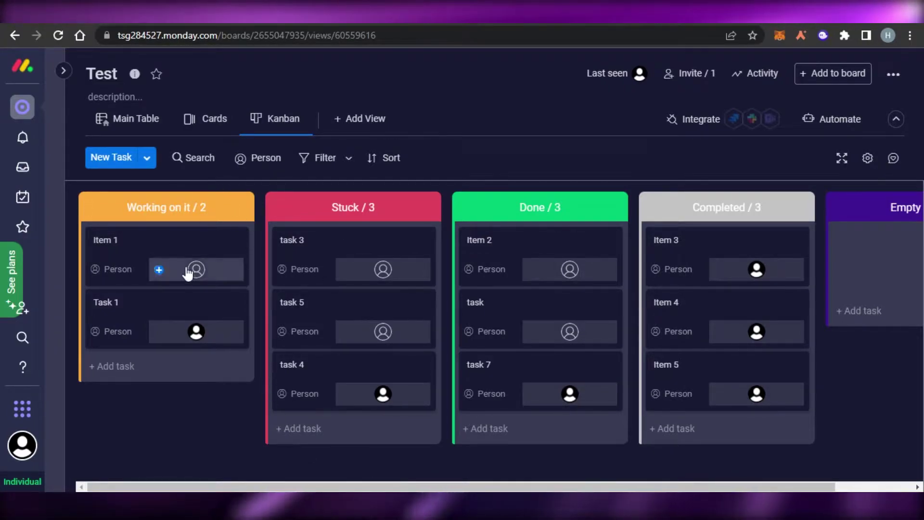
Add a task named "task 1" to the Working on it column of the Kanban board.
{"action": "left_click", "coordinate": [141, 366]}
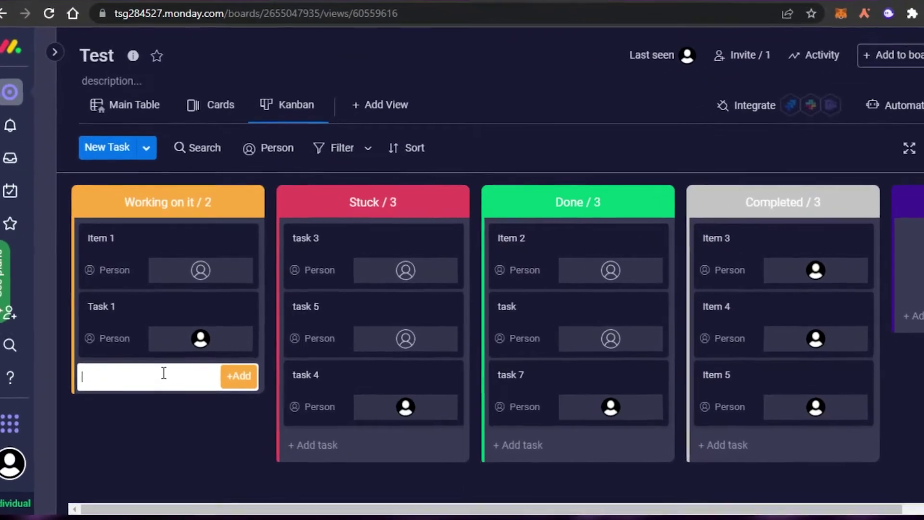
{"action": "type", "text": "task"}
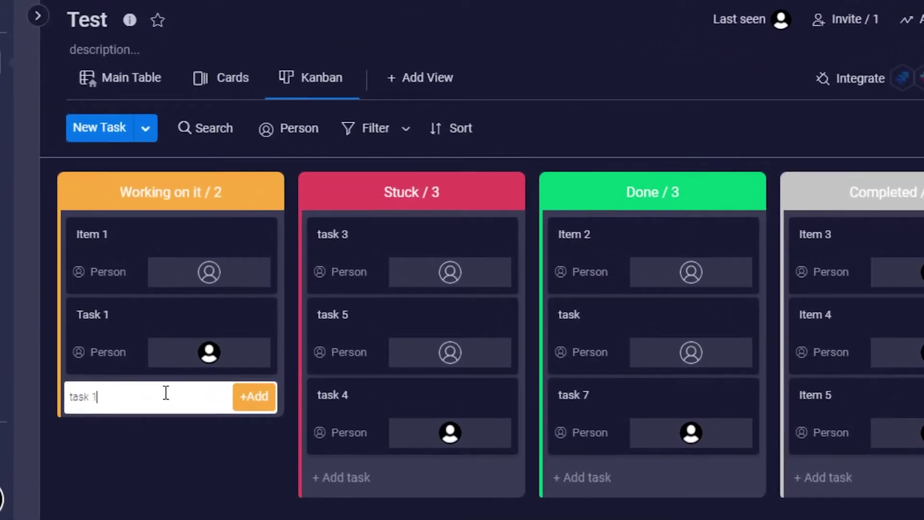
{"action": "type", "text": " 1"}
{"action": "key", "text": "Return"}
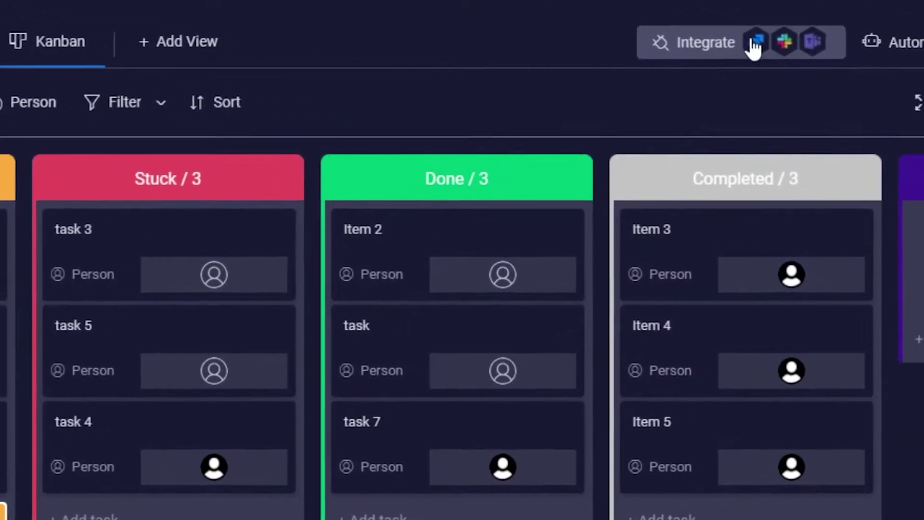
Review the Test board's available integrations, including those for Jira, and its automation templates.
{"action": "left_click", "coordinate": [726, 42]}
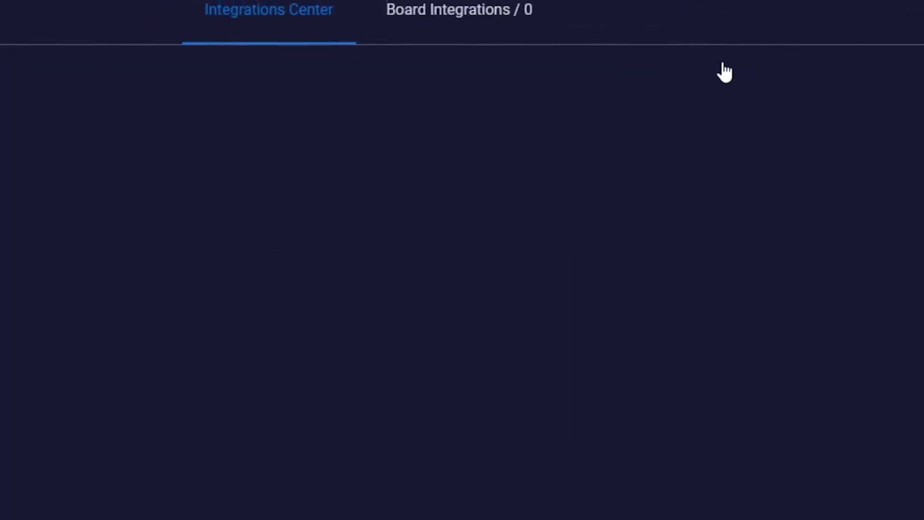
{"action": "scroll", "coordinate": [861, 202], "scroll_direction": "down", "scroll_amount": 10}
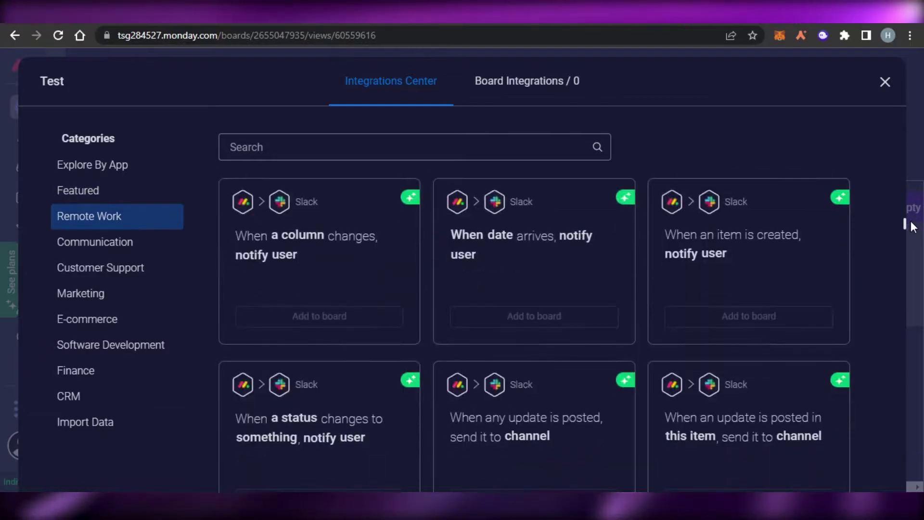
{"action": "left_click_drag", "start_coordinate": [913, 226], "coordinate": [915, 173]}
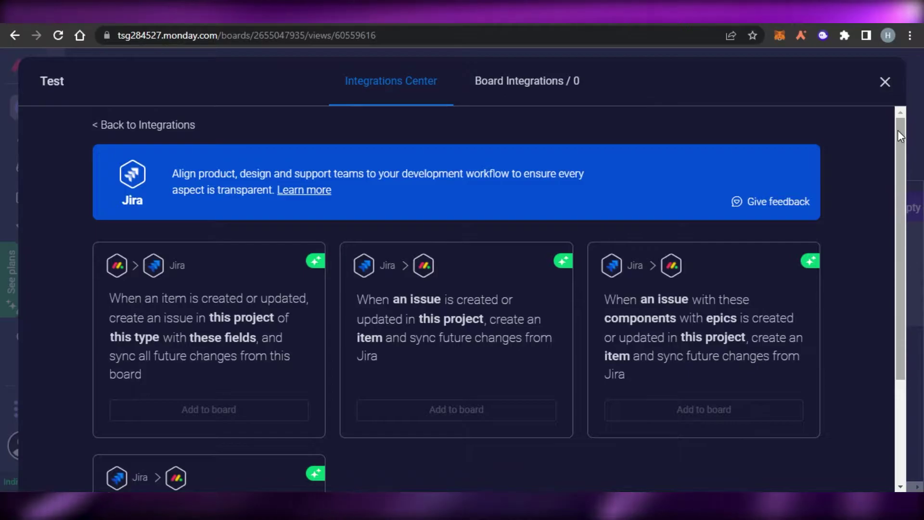
{"action": "left_click", "coordinate": [885, 81]}
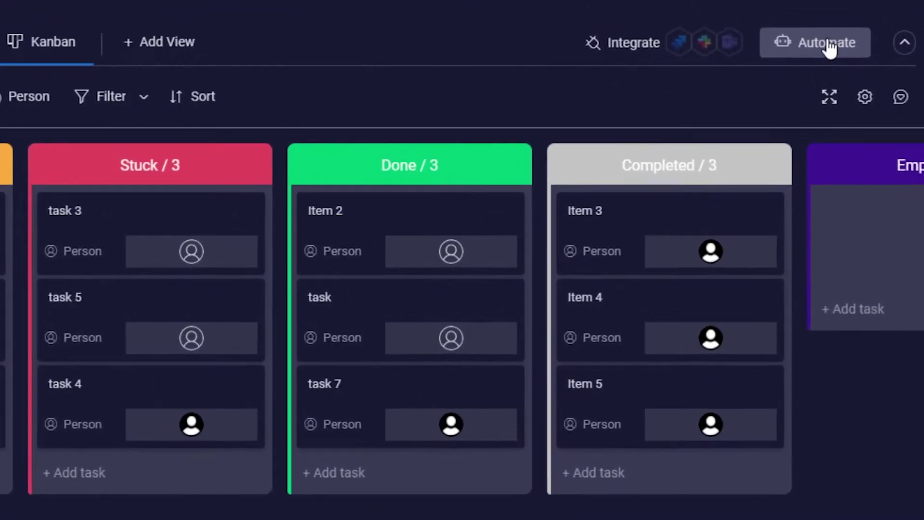
{"action": "left_click", "coordinate": [828, 128]}
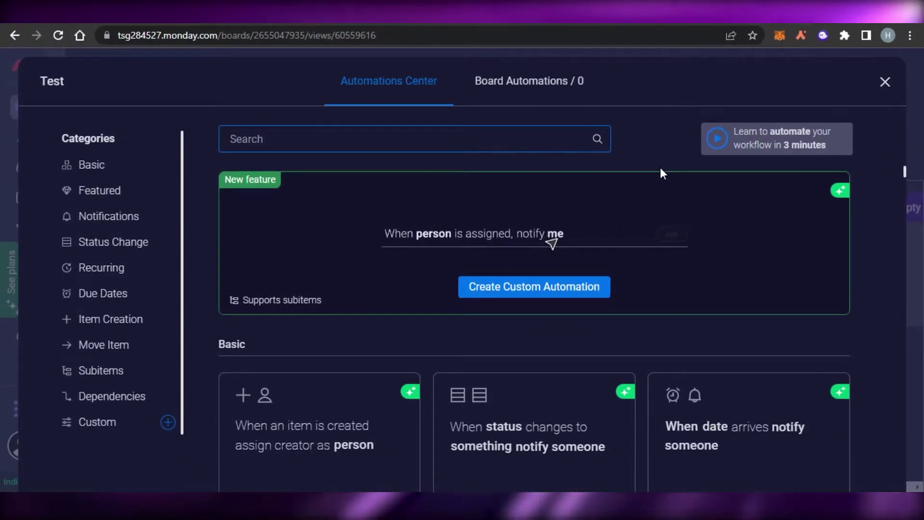
{"action": "left_click", "coordinate": [887, 84]}
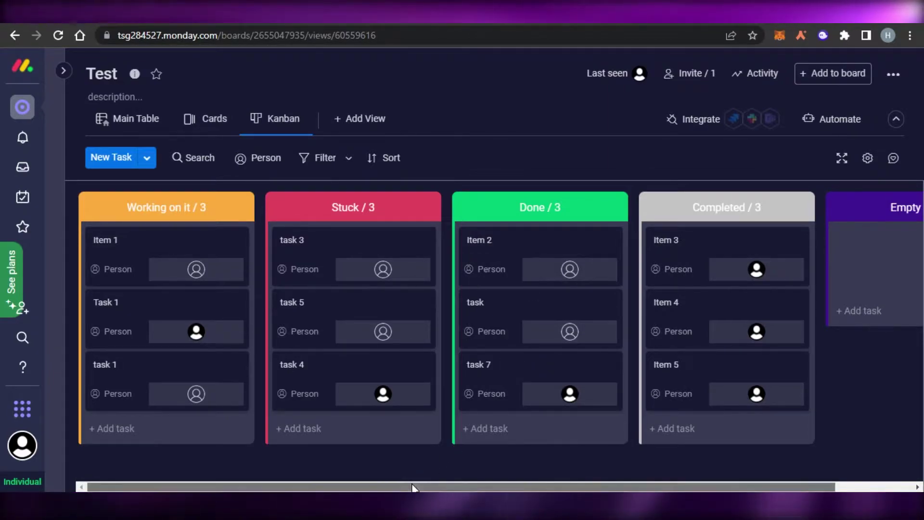
Look across all Kanban columns up to Empty and check the Test board's member list.
{"action": "left_click_drag", "start_coordinate": [412, 487], "coordinate": [501, 486]}
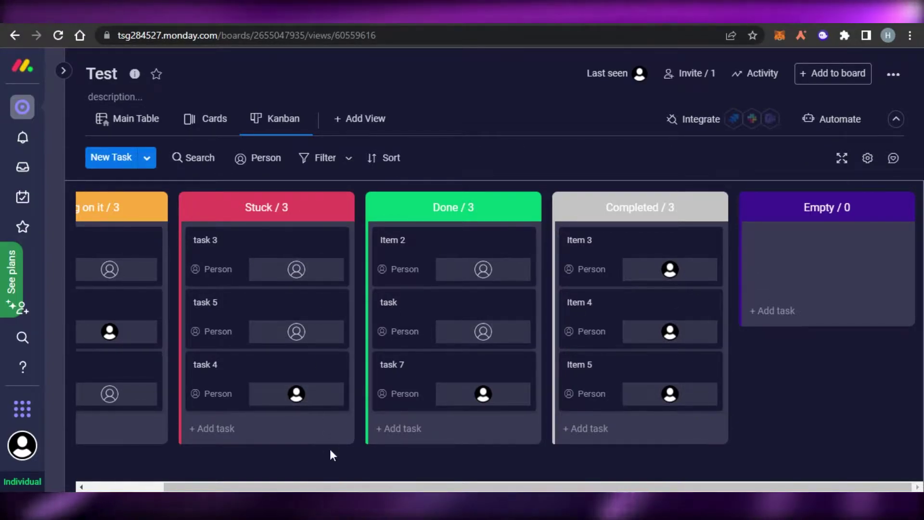
{"action": "left_click_drag", "start_coordinate": [330, 487], "coordinate": [248, 487]}
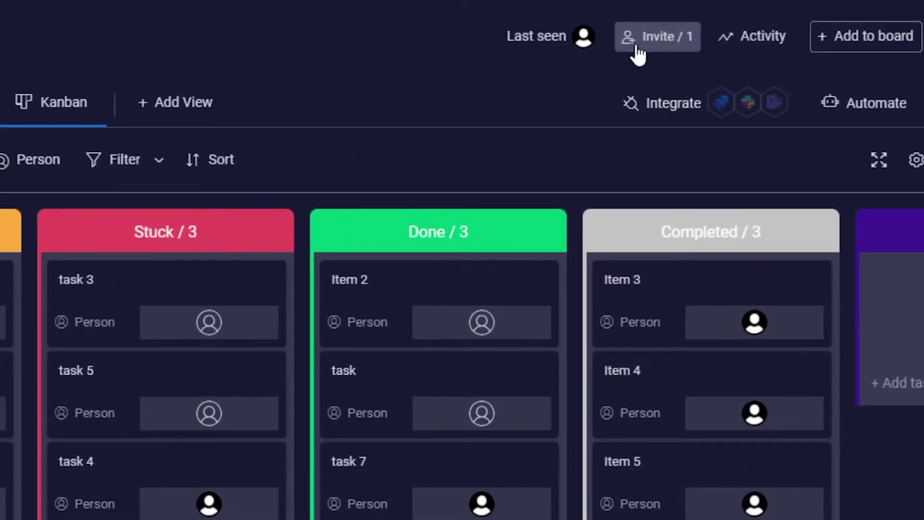
{"action": "left_click", "coordinate": [635, 44]}
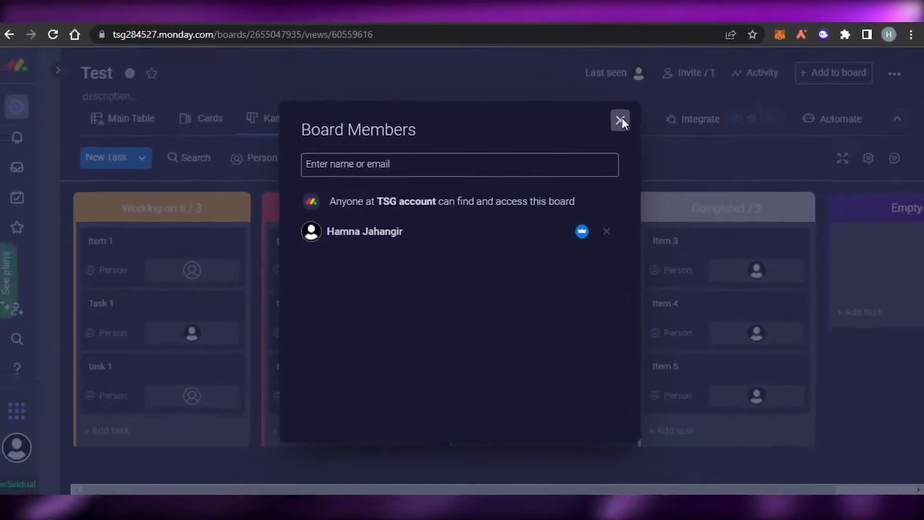
{"action": "left_click", "coordinate": [554, 103]}
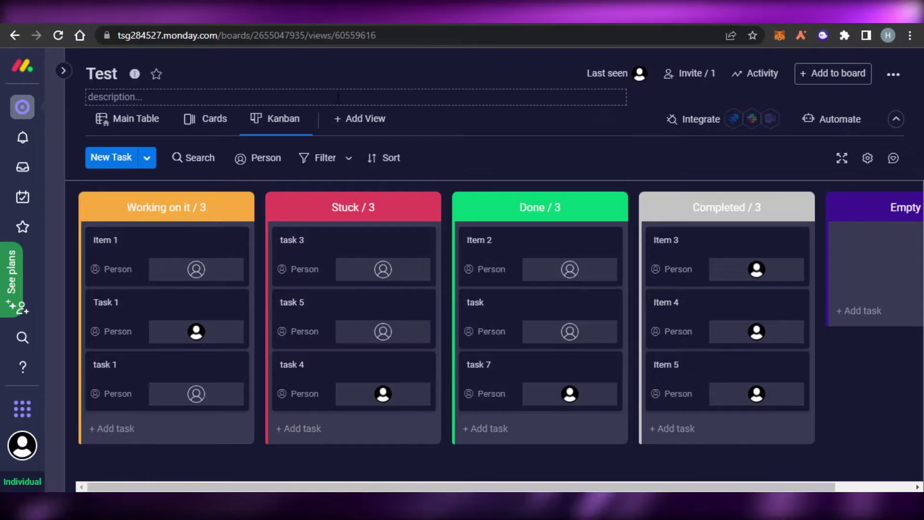
{"action": "left_click", "coordinate": [66, 71]}
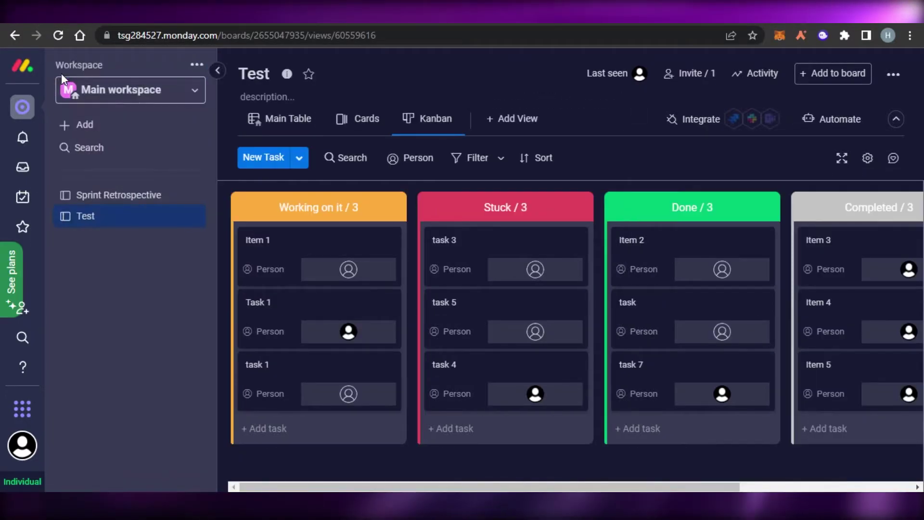
{"action": "left_click", "coordinate": [215, 72]}
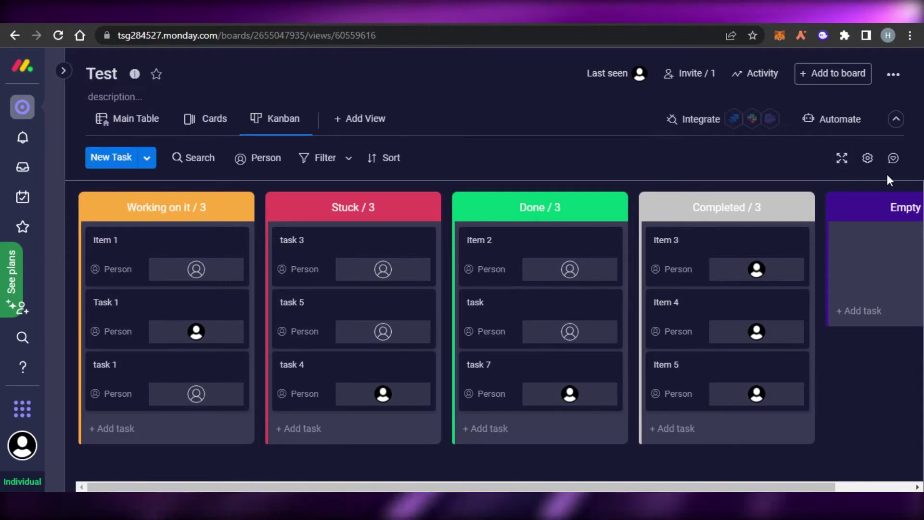
{"action": "left_click_drag", "start_coordinate": [506, 486], "coordinate": [431, 486]}
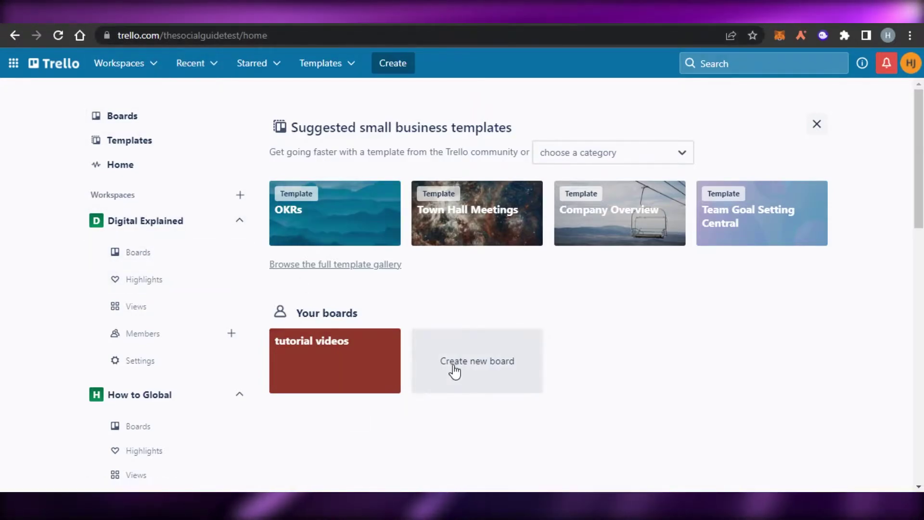
Look through the Trello home page and the list of available workspaces.
{"action": "scroll", "coordinate": [919, 272], "scroll_direction": "down", "scroll_amount": 13}
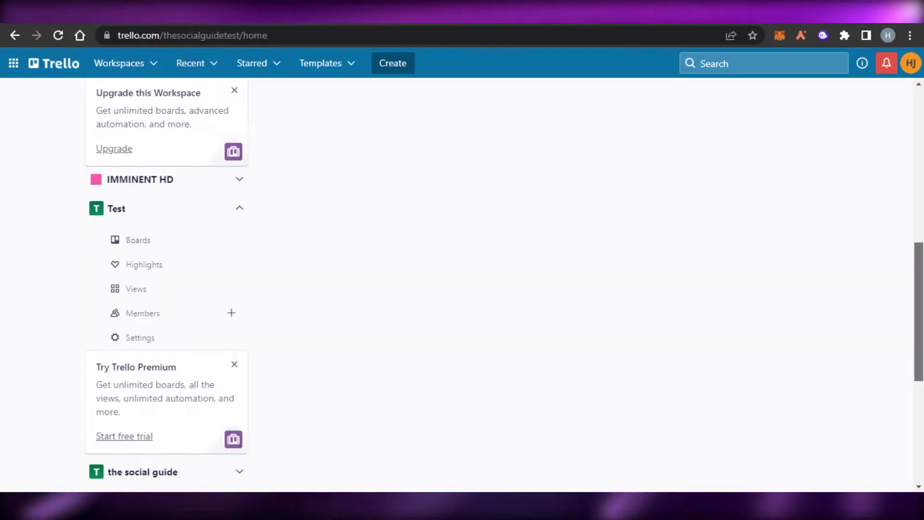
{"action": "scroll", "coordinate": [919, 272], "scroll_direction": "up", "scroll_amount": 13}
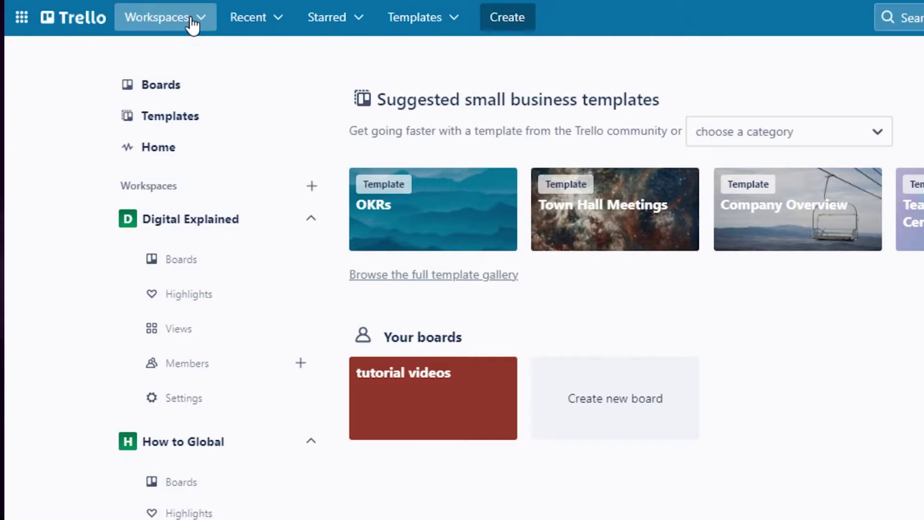
{"action": "left_click", "coordinate": [193, 25]}
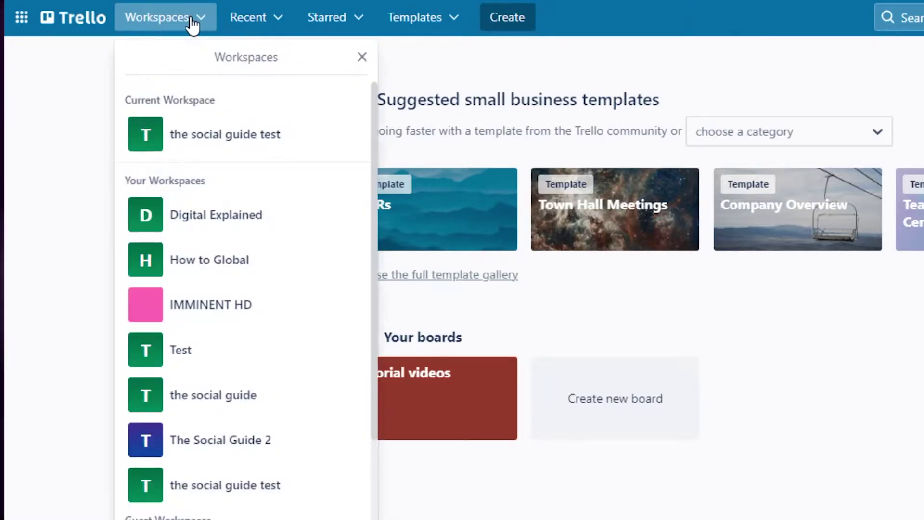
{"action": "left_click", "coordinate": [732, 349]}
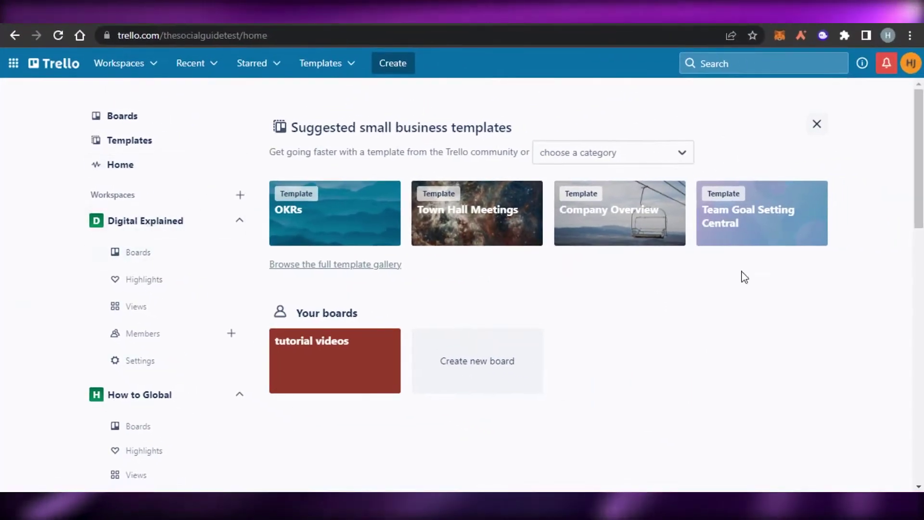
{"action": "scroll", "coordinate": [653, 301], "scroll_direction": "down", "scroll_amount": 7}
{"action": "scroll", "coordinate": [653, 301], "scroll_direction": "up", "scroll_amount": 8}
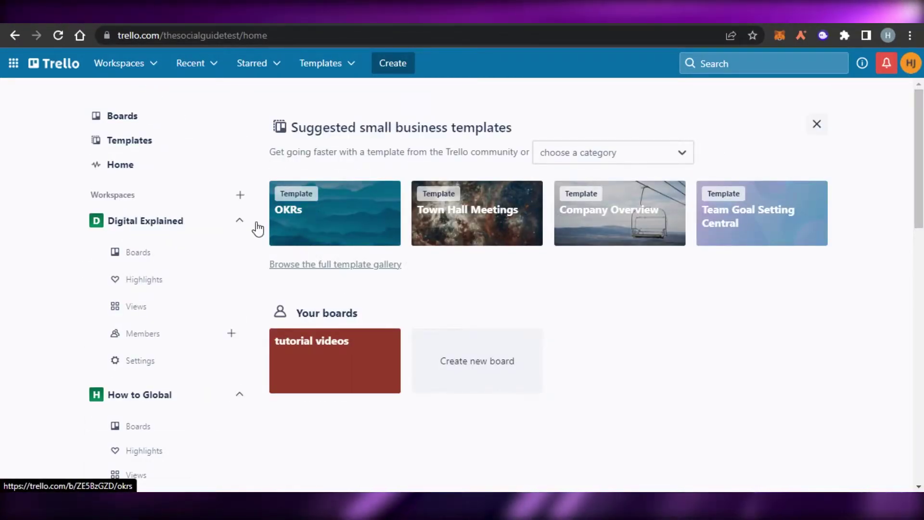
Go to the social guide workspace and open the OKRs template from its suggested small business templates.
{"action": "scroll", "coordinate": [193, 258], "scroll_direction": "down", "scroll_amount": 10}
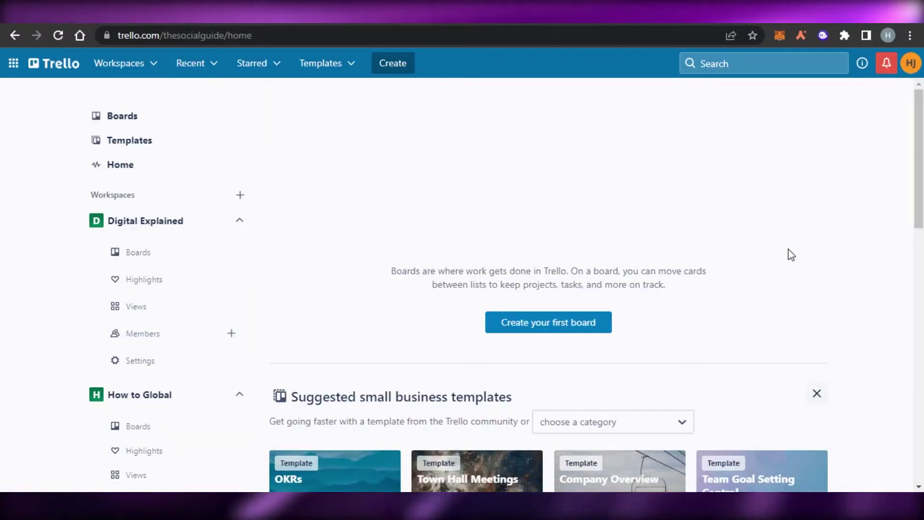
{"action": "scroll", "coordinate": [553, 289], "scroll_direction": "down", "scroll_amount": 5}
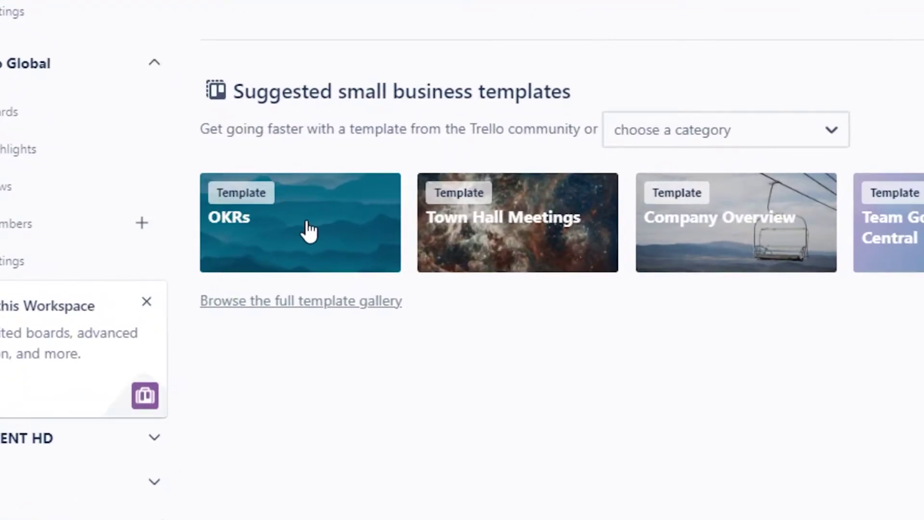
{"action": "left_click", "coordinate": [308, 233]}
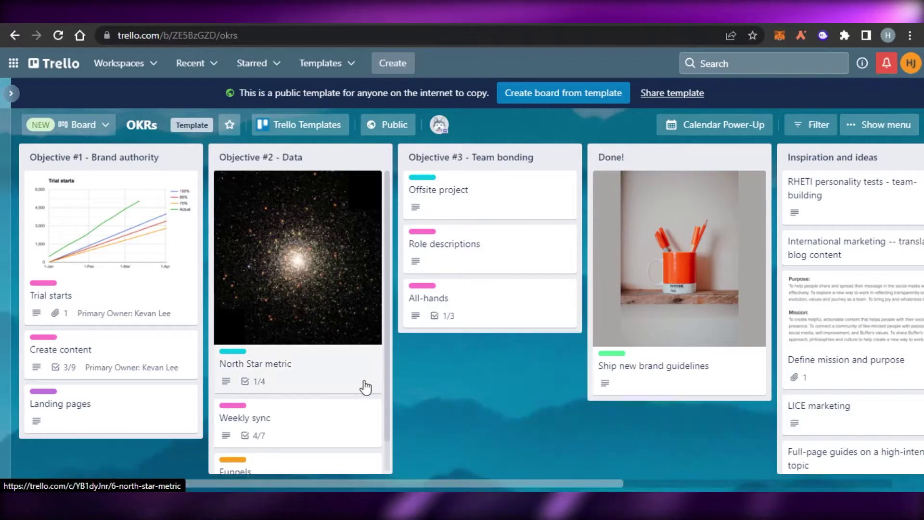
Look over the OKRs template's lists and the view types offered for the board.
{"action": "left_click_drag", "start_coordinate": [406, 483], "coordinate": [162, 460]}
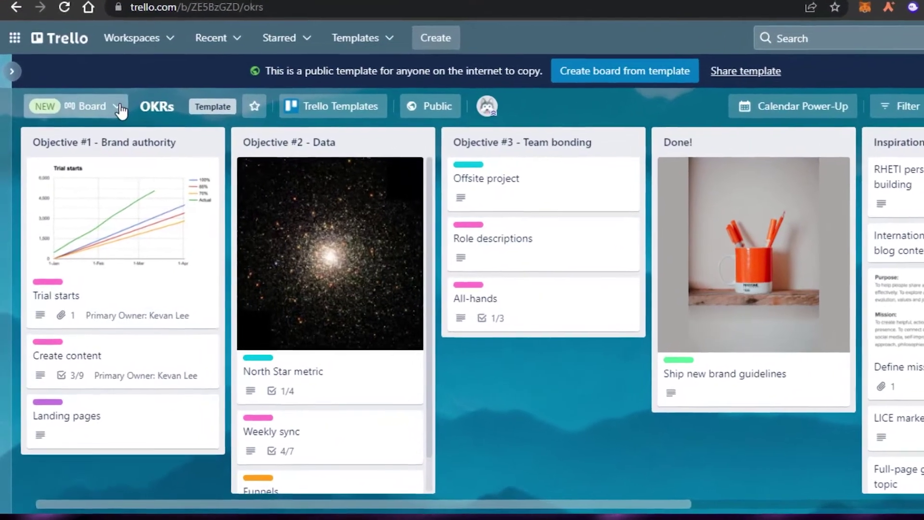
{"action": "left_click", "coordinate": [94, 124]}
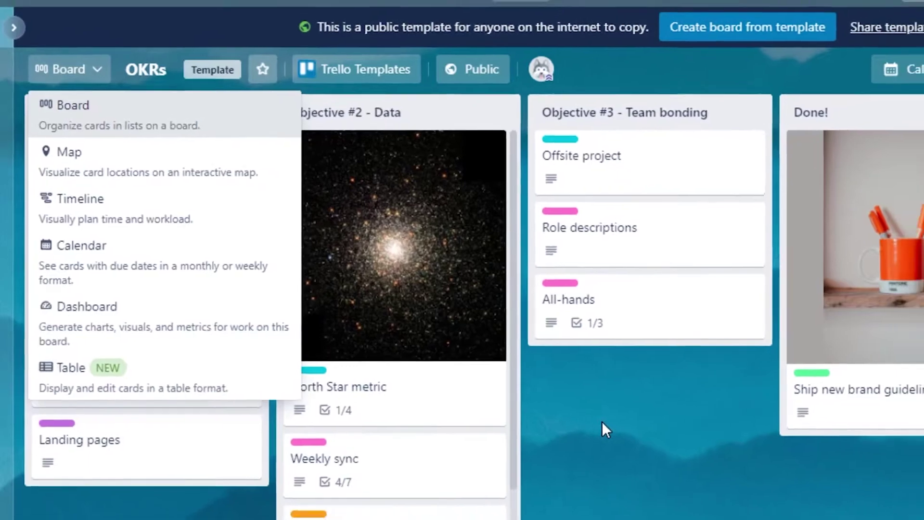
Look through the available workspaces and across the OKRs template's lists up to 2019 // Q4.
{"action": "left_click", "coordinate": [639, 430]}
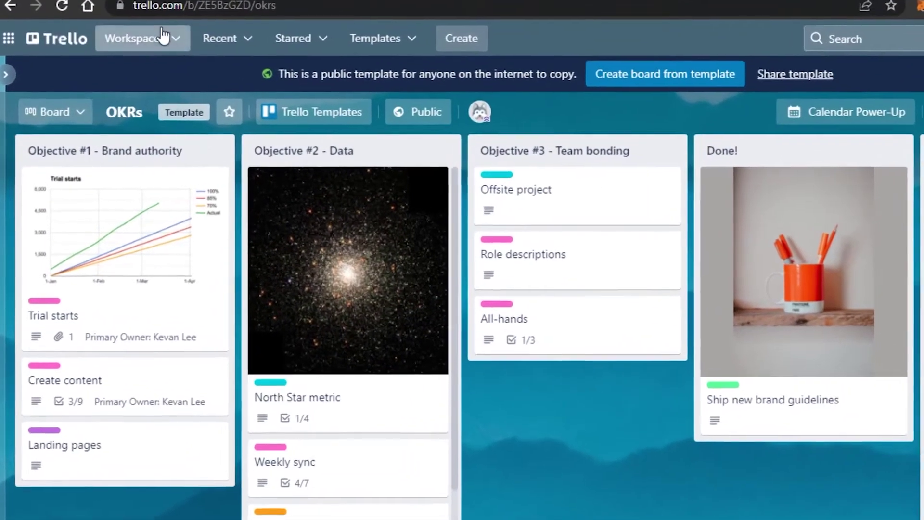
{"action": "left_click", "coordinate": [130, 63]}
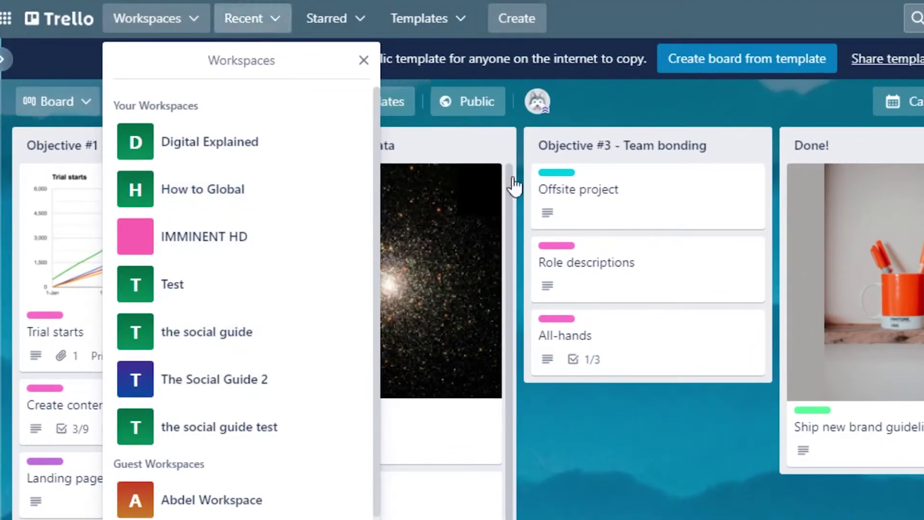
{"action": "left_click", "coordinate": [618, 431]}
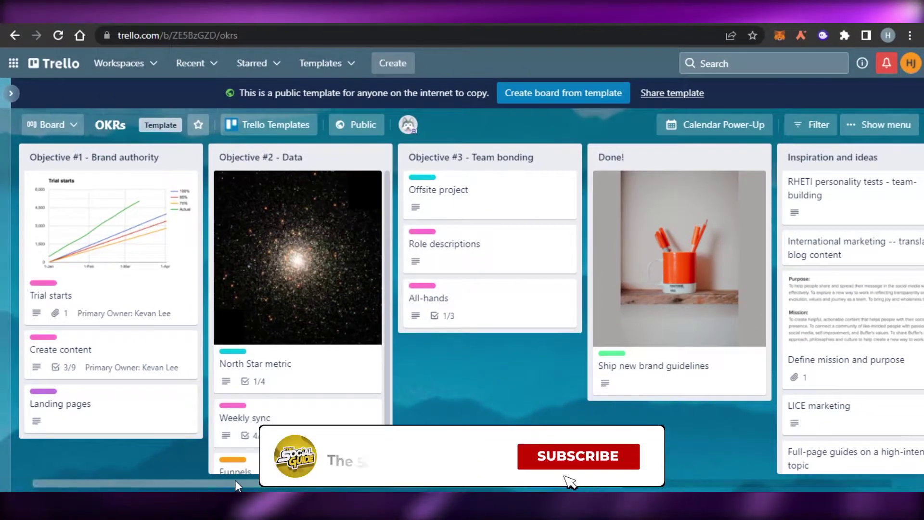
{"action": "left_click_drag", "start_coordinate": [235, 481], "coordinate": [147, 458]}
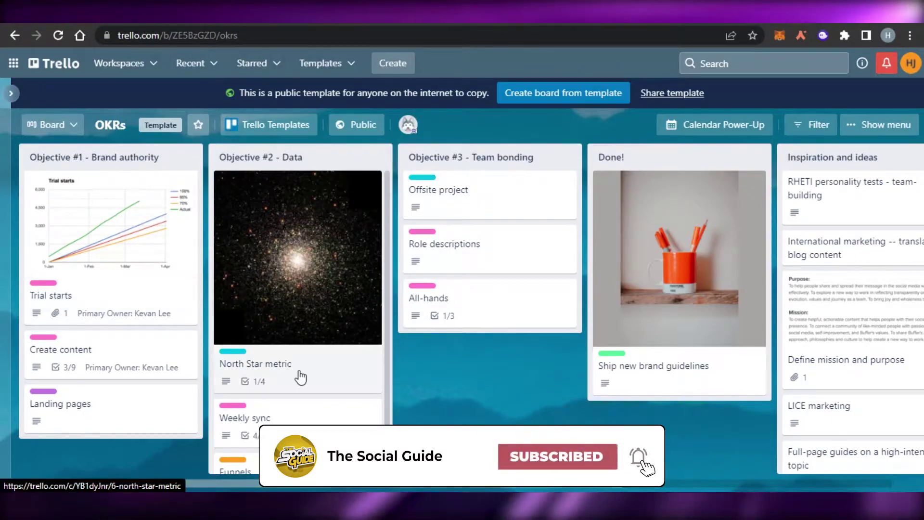
{"action": "scroll", "coordinate": [381, 484], "scroll_direction": "right", "scroll_amount": 5}
{"action": "scroll", "coordinate": [461, 308], "scroll_direction": "right", "scroll_amount": 2}
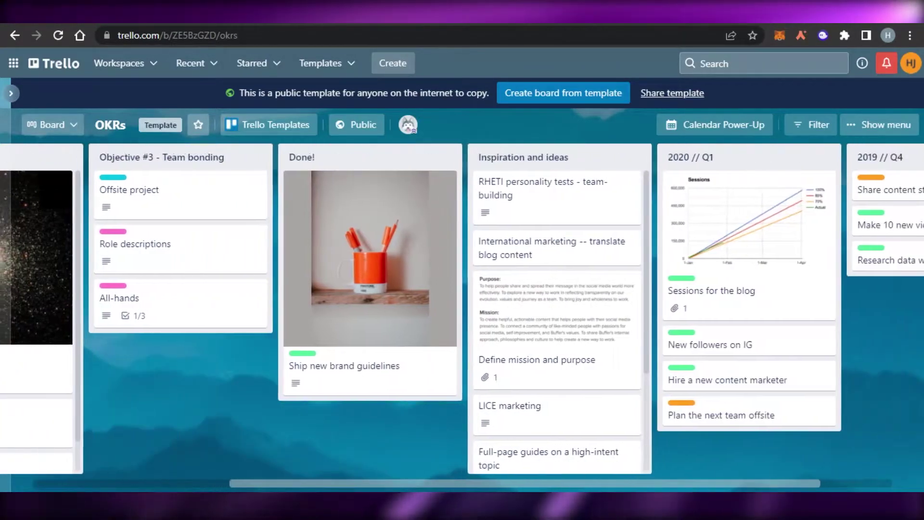
{"action": "scroll", "coordinate": [462, 308], "scroll_direction": "left", "scroll_amount": 5}
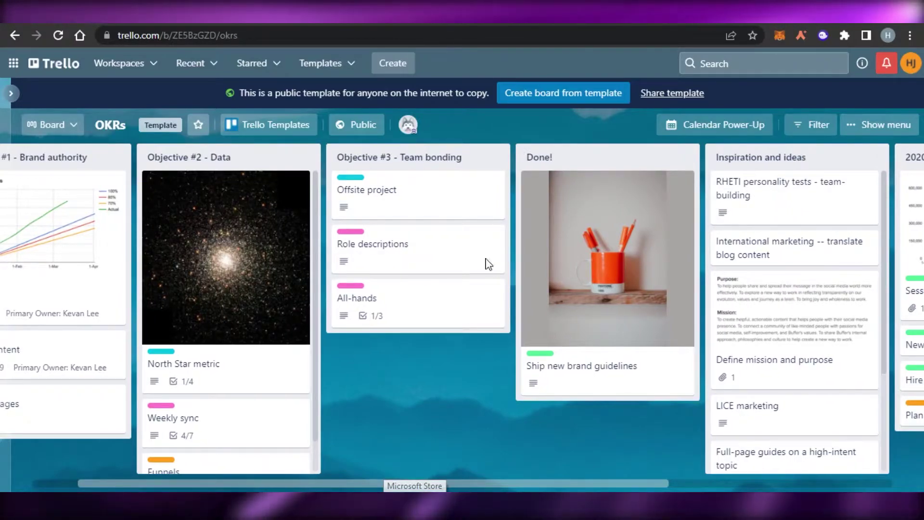
Return to the social guide workspace page and open the Content Creation board of How to Global.
{"action": "left_click", "coordinate": [16, 35]}
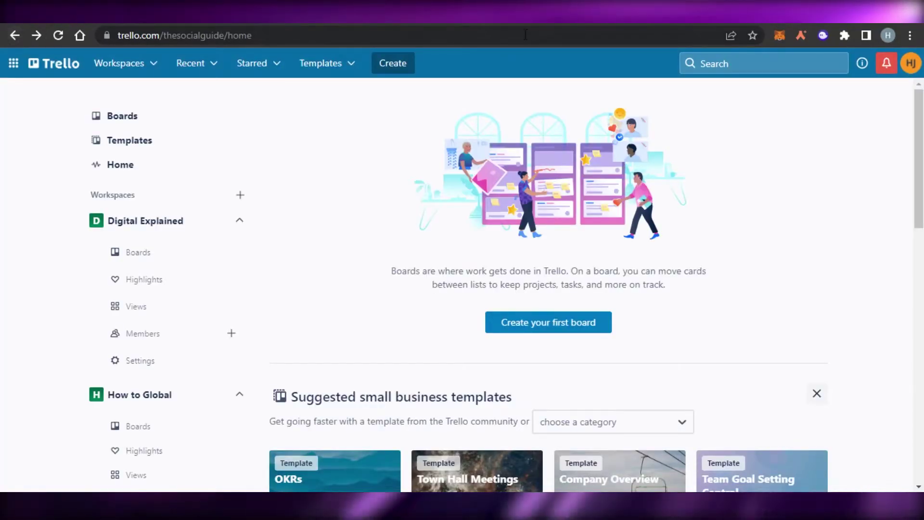
{"action": "scroll", "coordinate": [529, 289], "scroll_direction": "down", "scroll_amount": 8}
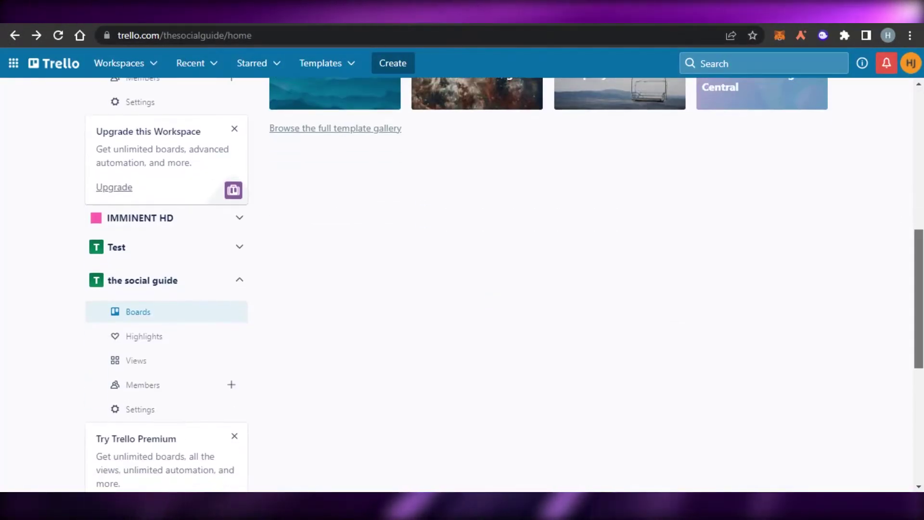
{"action": "scroll", "coordinate": [529, 289], "scroll_direction": "up", "scroll_amount": 5}
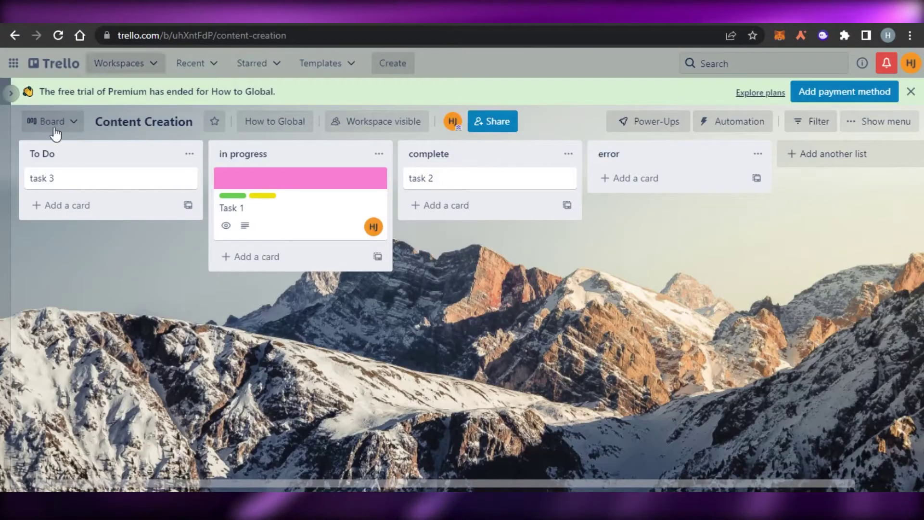
Add a card titled "task 1" to the To Do list and check the options in its card details.
{"action": "left_click", "coordinate": [136, 204]}
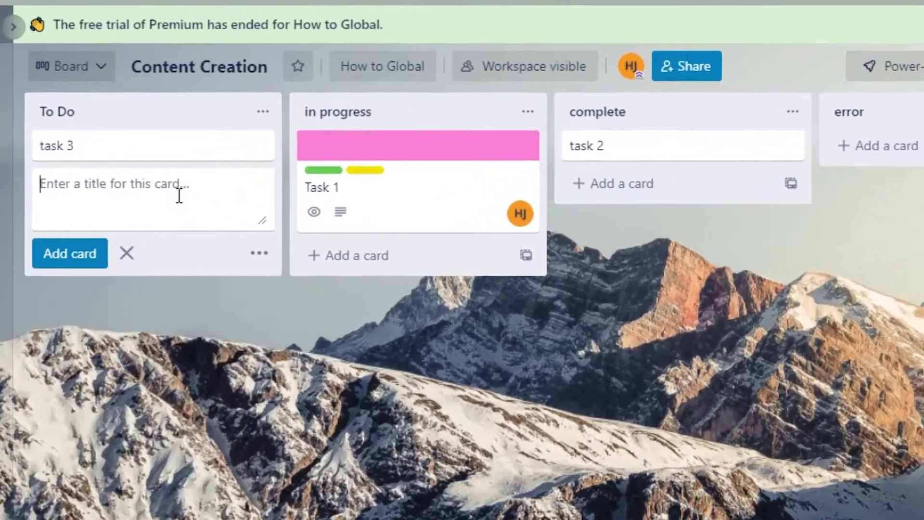
{"action": "type", "text": "task 1"}
{"action": "key", "text": "Return"}
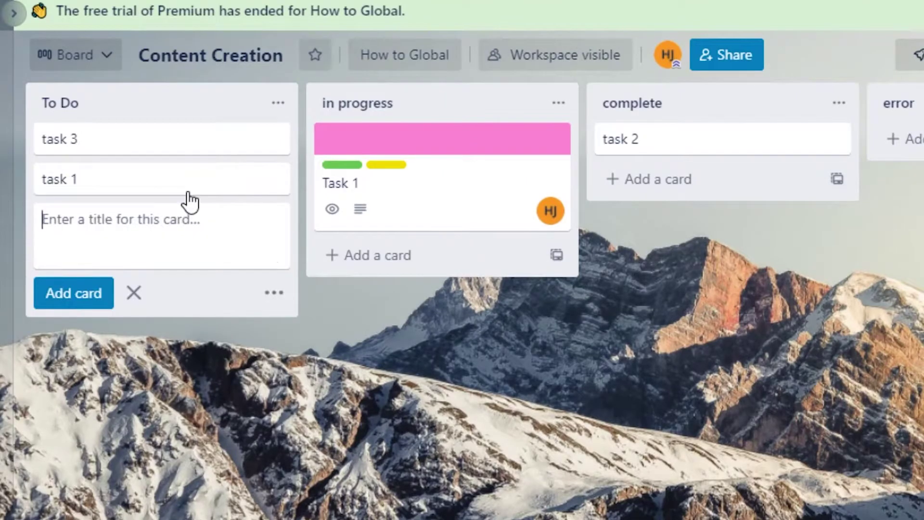
{"action": "left_click", "coordinate": [186, 179]}
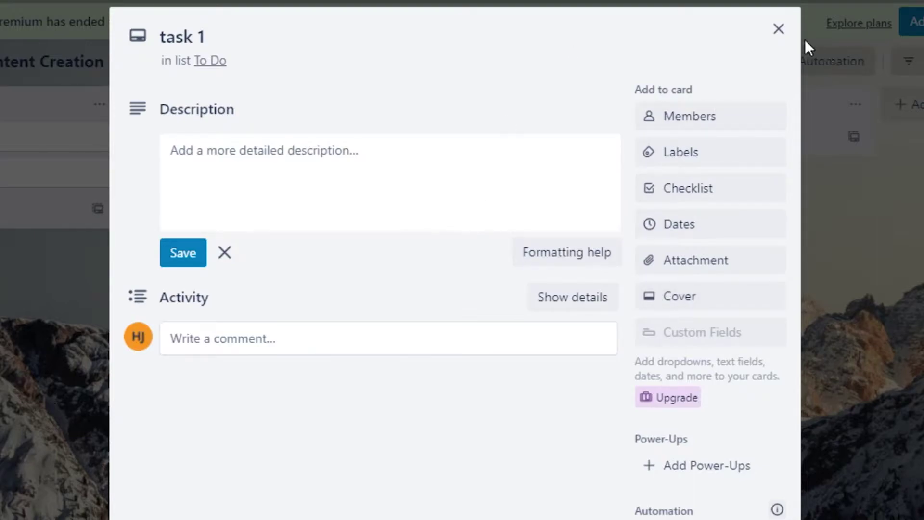
{"action": "left_click", "coordinate": [778, 29]}
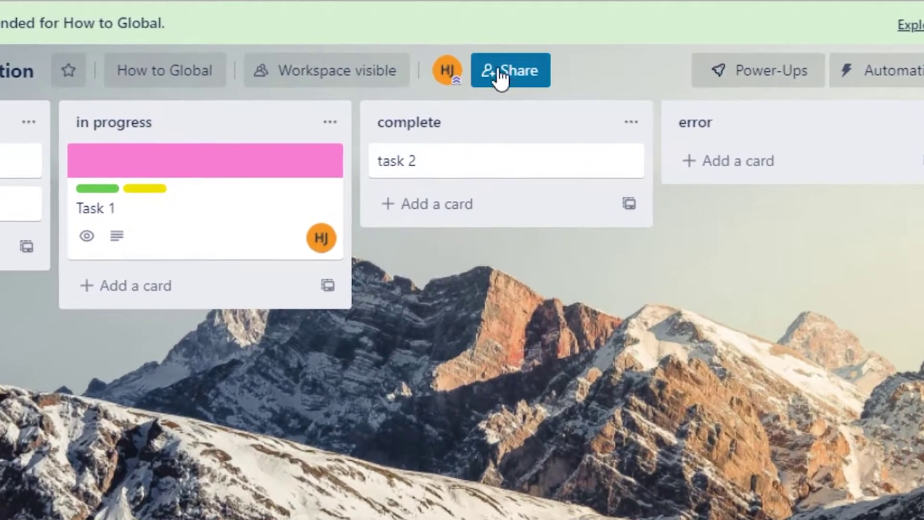
Check the Content Creation board's sharing options and browse the featured Power-Ups.
{"action": "left_click", "coordinate": [501, 72]}
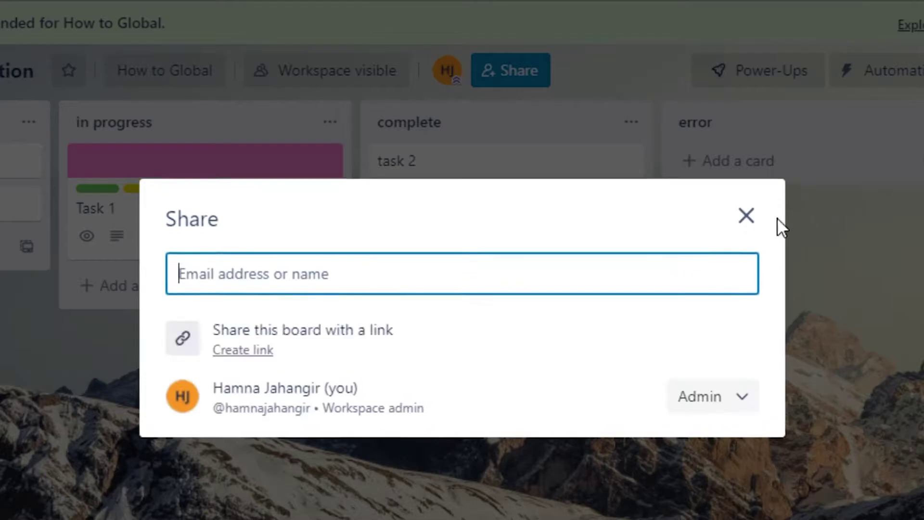
{"action": "left_click", "coordinate": [746, 219]}
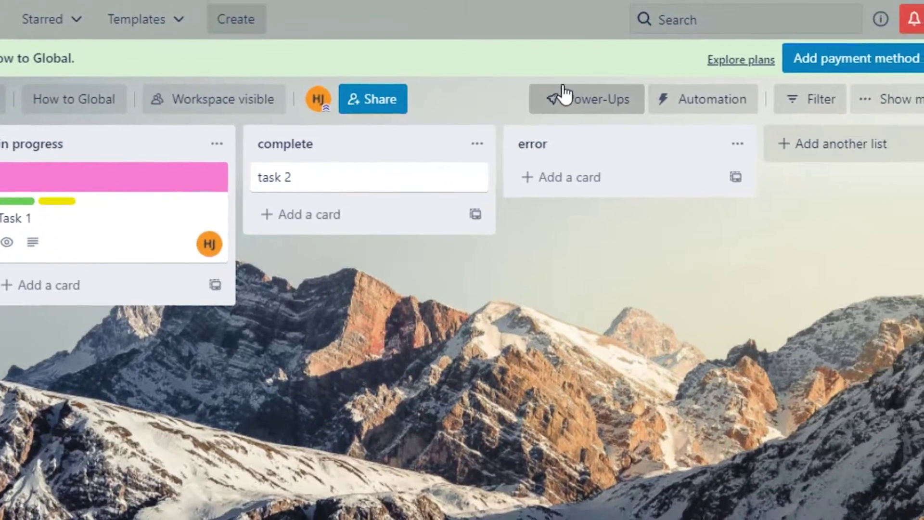
{"action": "left_click", "coordinate": [564, 94]}
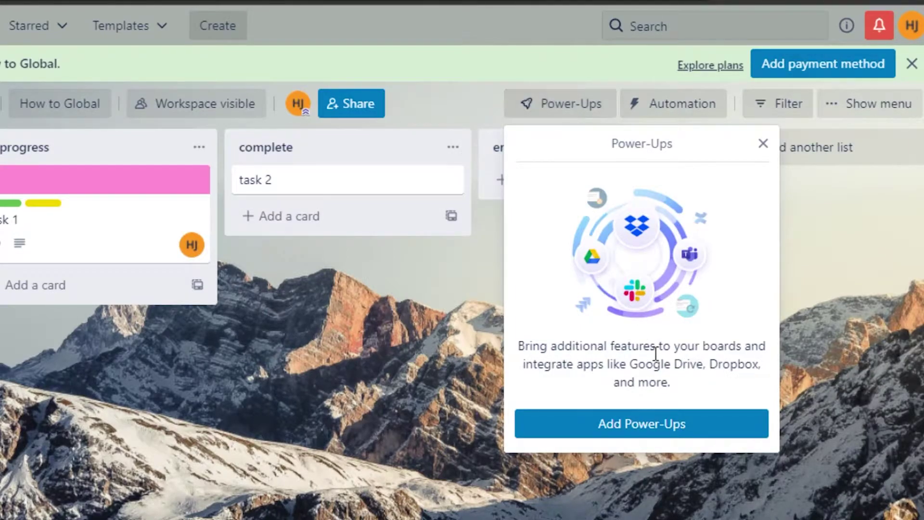
{"action": "left_click", "coordinate": [633, 427]}
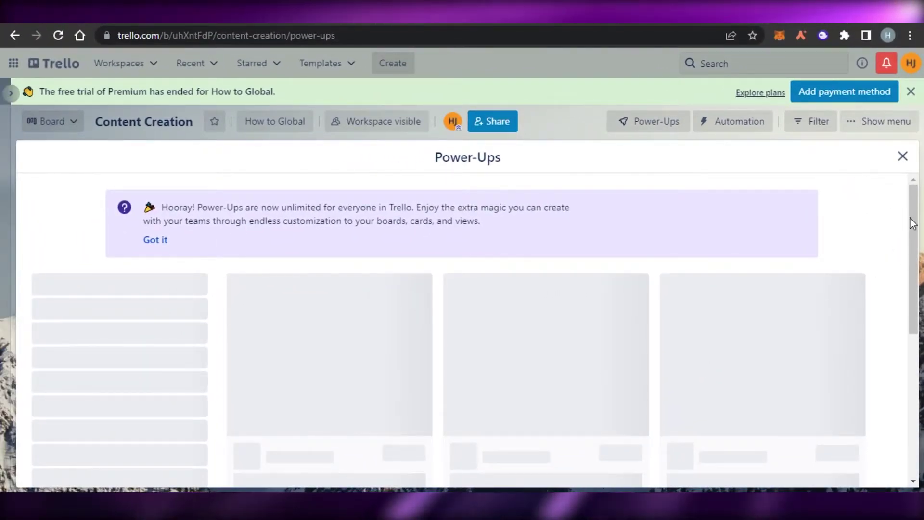
{"action": "scroll", "coordinate": [912, 224], "scroll_direction": "down", "scroll_amount": 5}
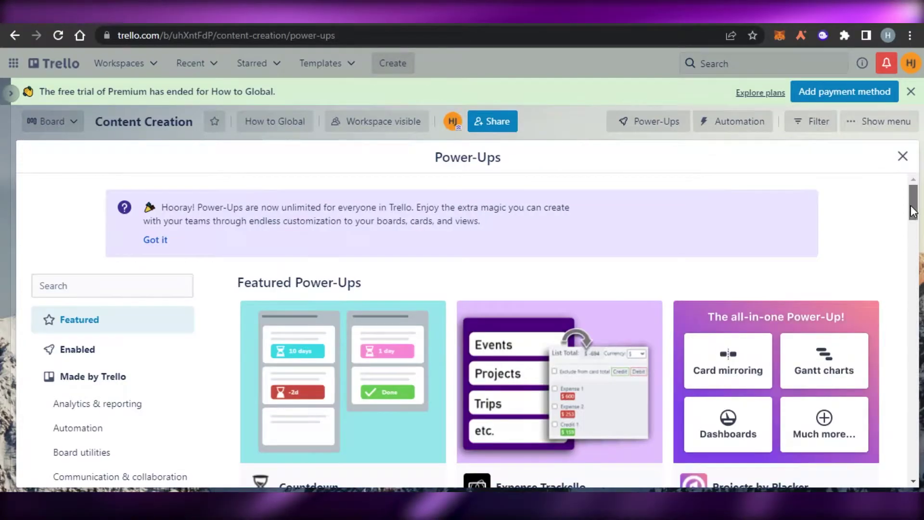
{"action": "left_click_drag", "start_coordinate": [913, 202], "coordinate": [913, 264]}
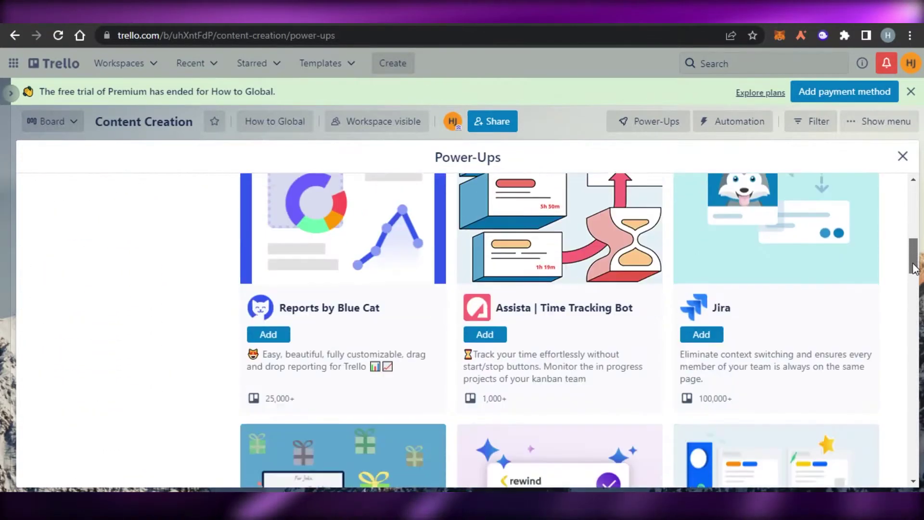
{"action": "scroll", "coordinate": [914, 264], "scroll_direction": "down", "scroll_amount": 5}
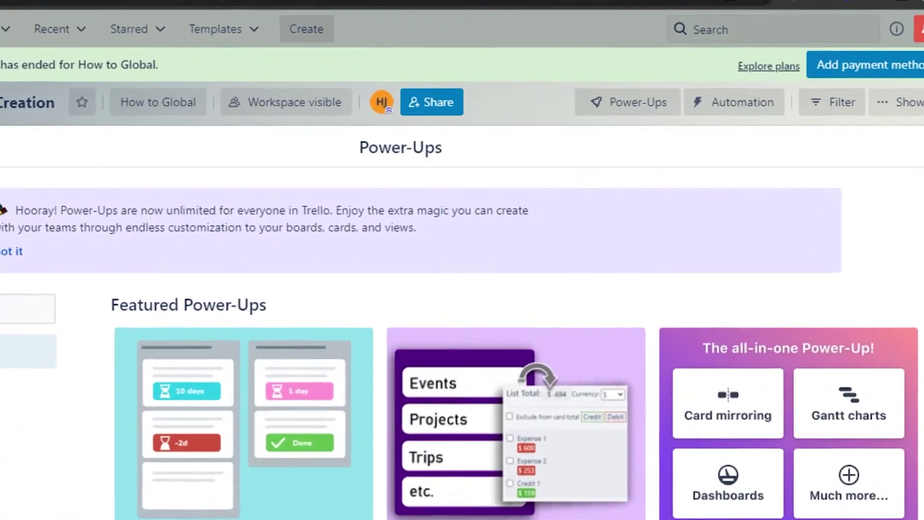
{"action": "left_click", "coordinate": [756, 88]}
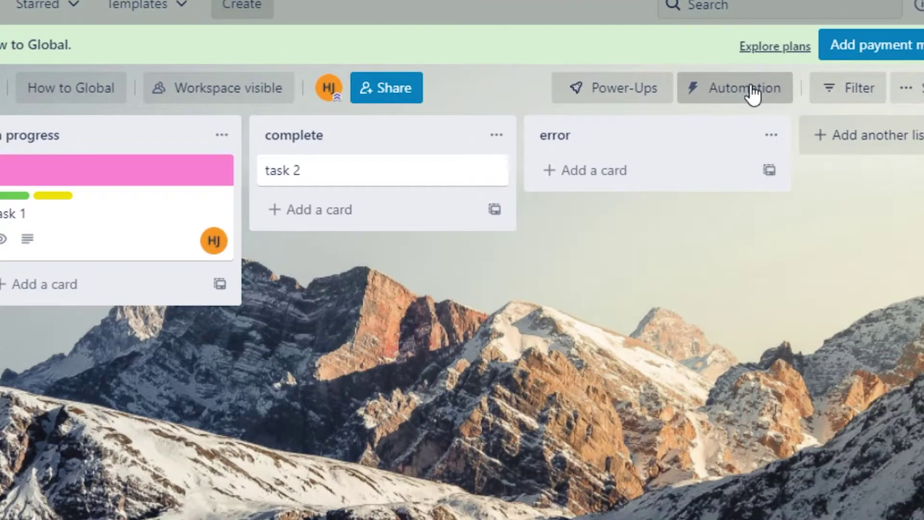
Check the board's automation options, and look through its board settings and activity history.
{"action": "left_click", "coordinate": [751, 90]}
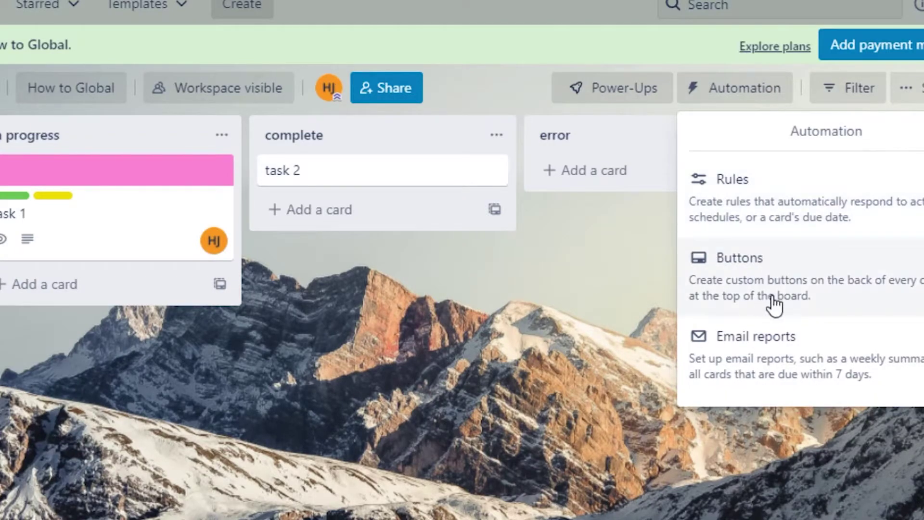
{"action": "left_click", "coordinate": [516, 403]}
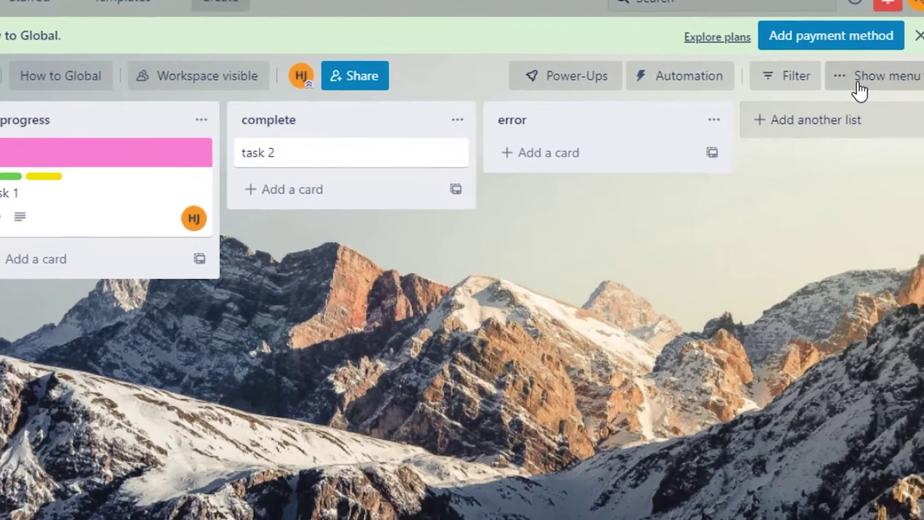
{"action": "left_click", "coordinate": [909, 87]}
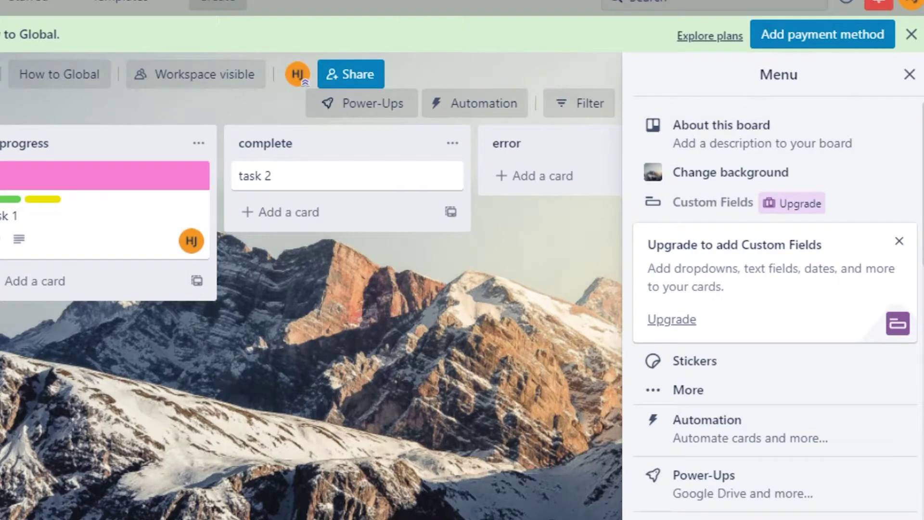
{"action": "scroll", "coordinate": [775, 308], "scroll_direction": "down", "scroll_amount": 10}
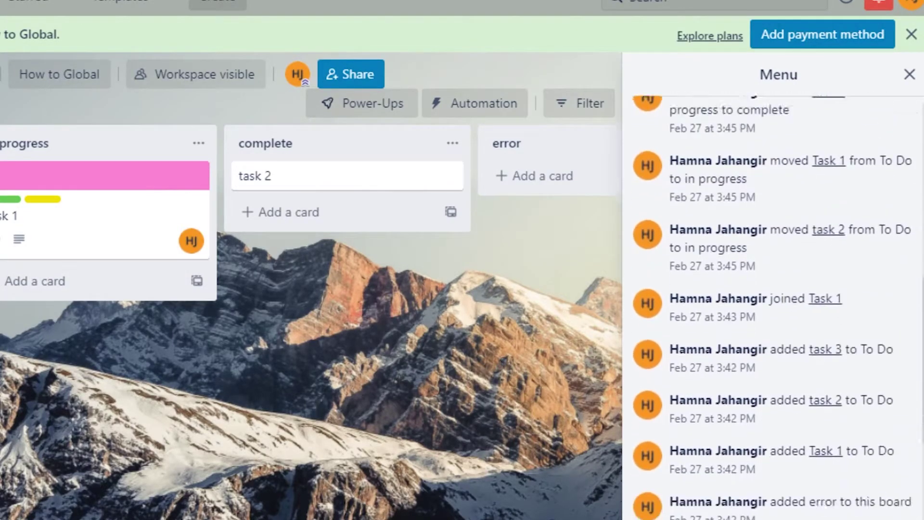
{"action": "scroll", "coordinate": [775, 308], "scroll_direction": "down", "scroll_amount": 5}
{"action": "key", "text": "Escape"}
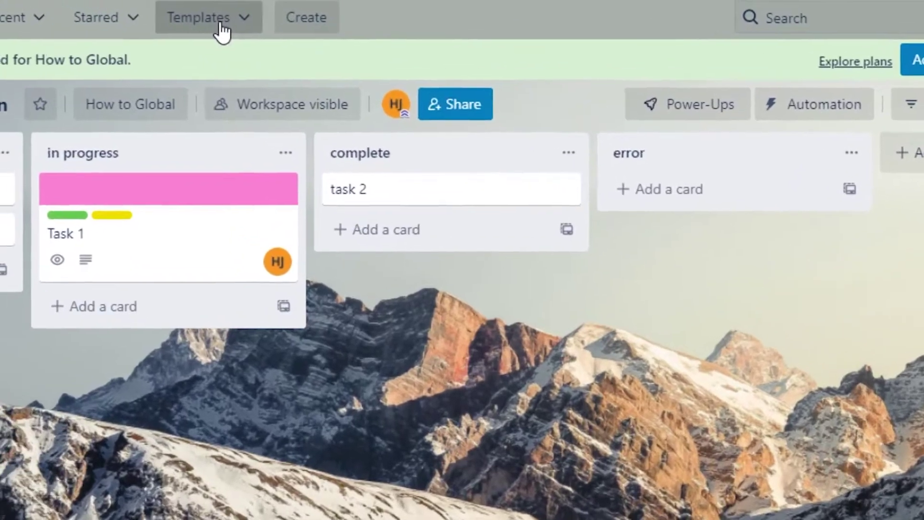
Look through the list of top board templates without choosing one.
{"action": "left_click", "coordinate": [140, 7]}
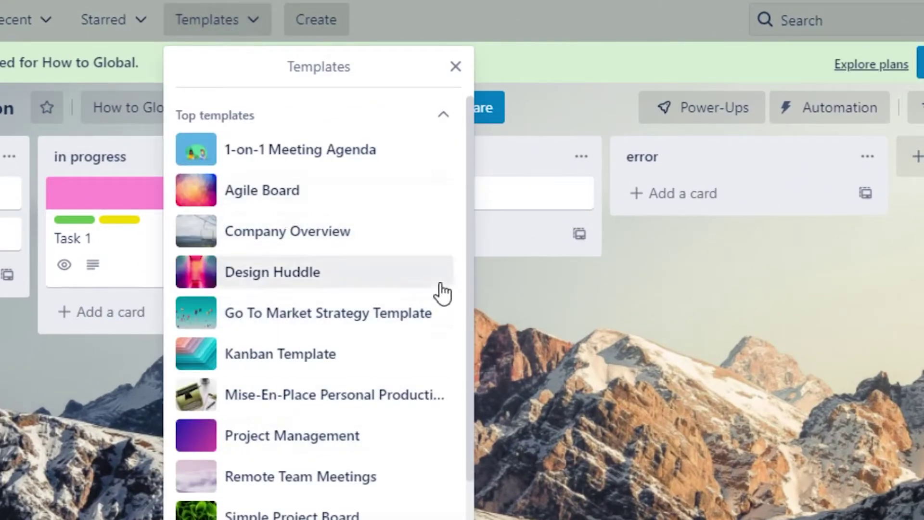
{"action": "scroll", "coordinate": [473, 435], "scroll_direction": "down", "scroll_amount": 1}
{"action": "scroll", "coordinate": [460, 189], "scroll_direction": "up", "scroll_amount": 1}
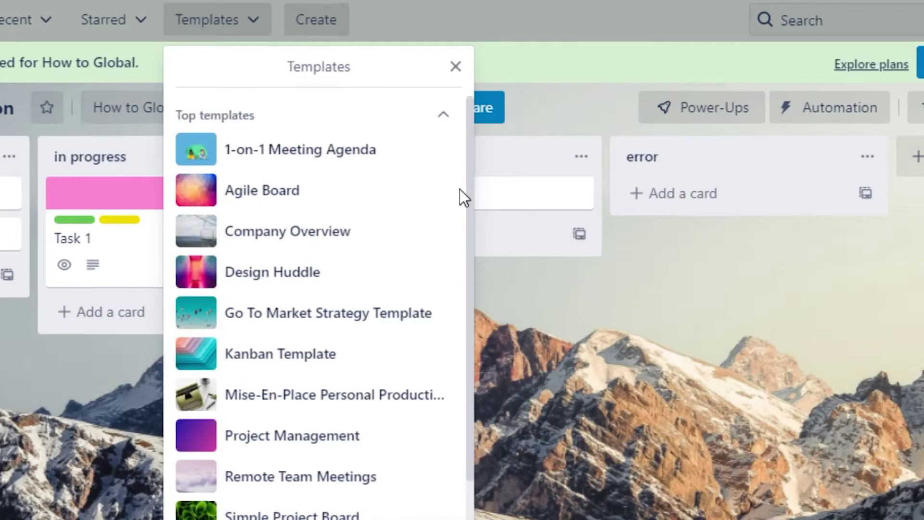
{"action": "key", "text": "Escape"}
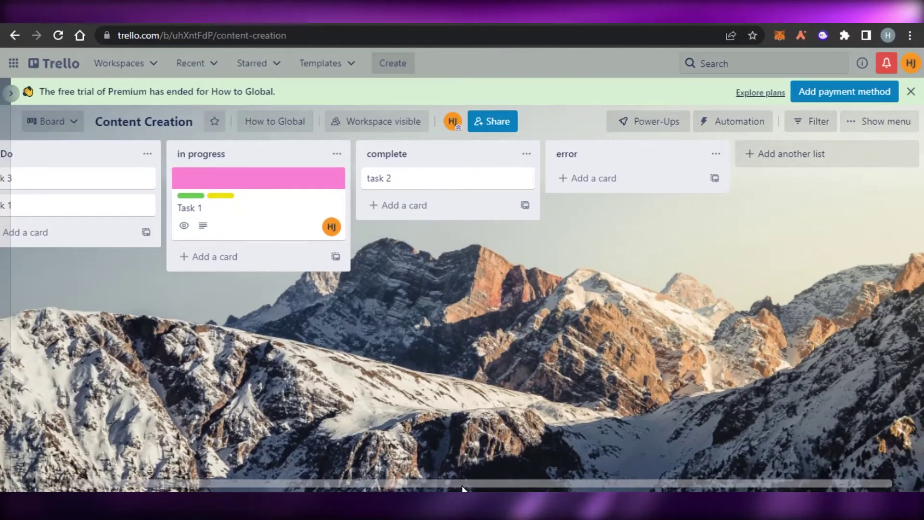
Move task cards between the To Do, in progress and complete lists of the Content Creation board.
{"action": "left_click_drag", "start_coordinate": [462, 487], "coordinate": [206, 467]}
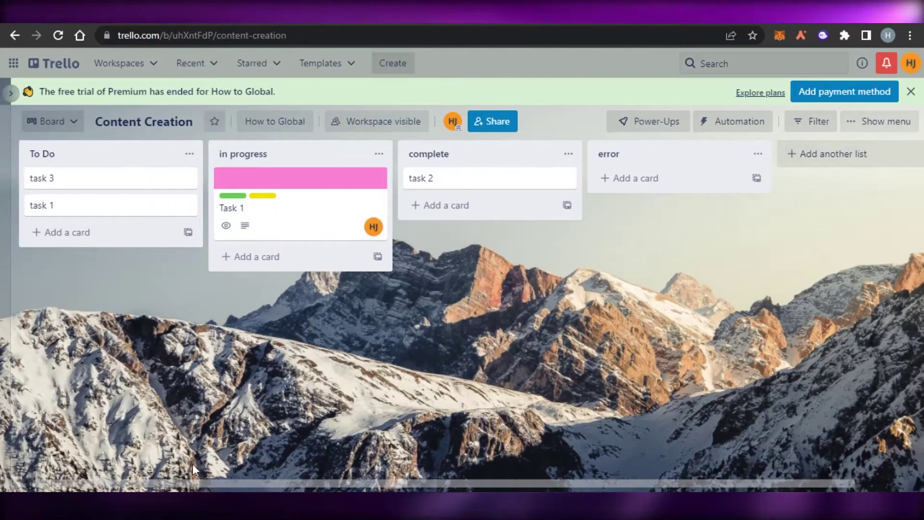
{"action": "left_click_drag", "start_coordinate": [267, 208], "coordinate": [411, 331]}
{"action": "left_click_drag", "start_coordinate": [504, 247], "coordinate": [301, 187]}
{"action": "left_click_drag", "start_coordinate": [122, 208], "coordinate": [324, 259]}
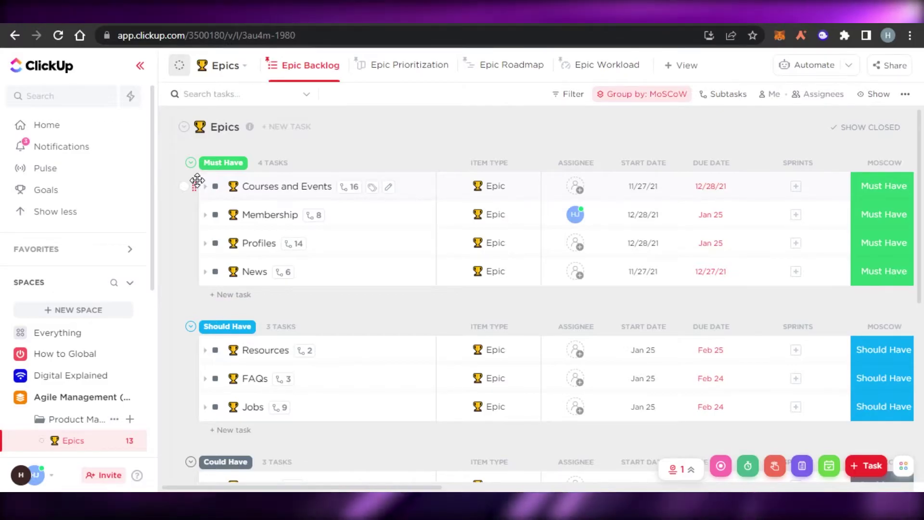
In ClickUp, look through the spaces and the Agile Management folders, and open the workspace and account options.
{"action": "scroll", "coordinate": [149, 229], "scroll_direction": "down", "scroll_amount": 5}
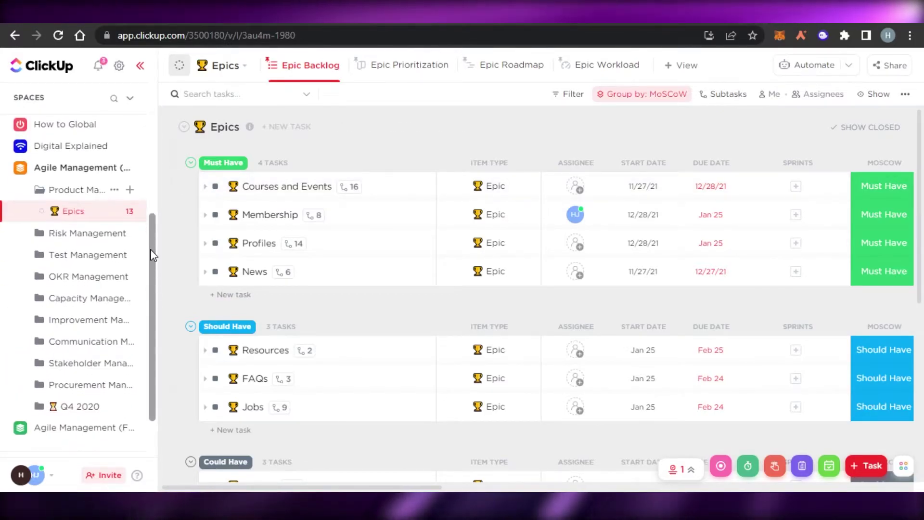
{"action": "scroll", "coordinate": [152, 255], "scroll_direction": "down", "scroll_amount": 2}
{"action": "scroll", "coordinate": [147, 193], "scroll_direction": "up", "scroll_amount": 10}
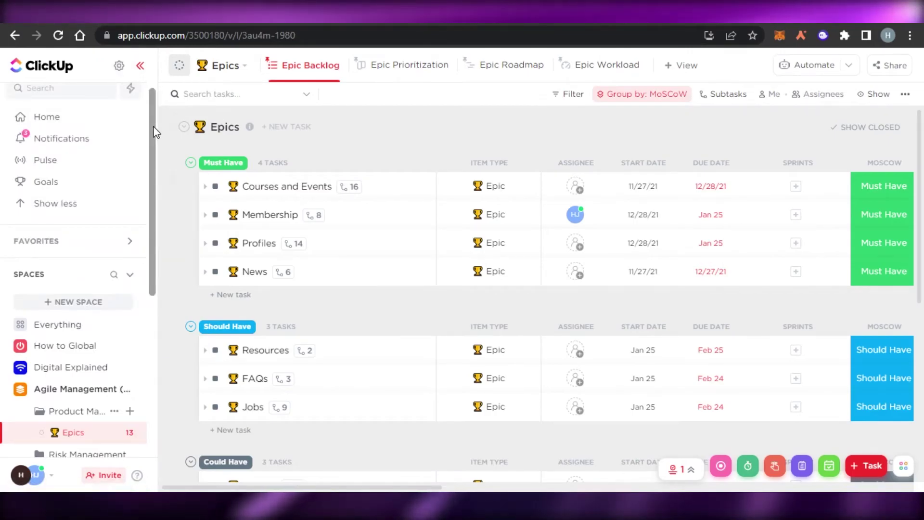
{"action": "scroll", "coordinate": [153, 133], "scroll_direction": "up", "scroll_amount": 1}
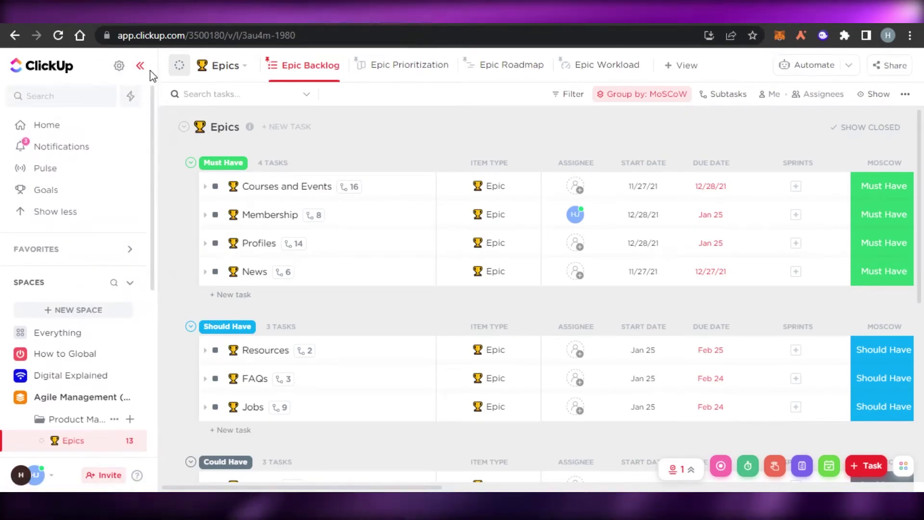
{"action": "left_click", "coordinate": [29, 477]}
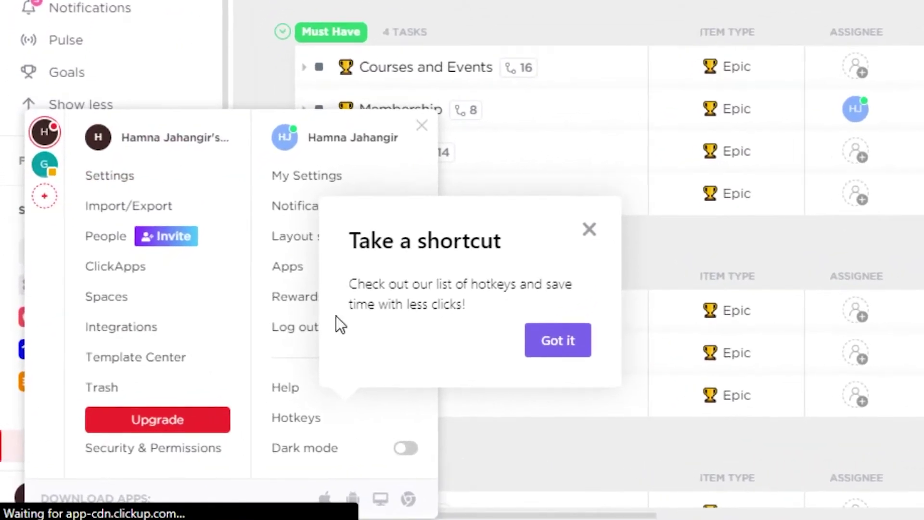
Dismiss the hotkeys tip and the account options, and check which view types can be added to the Agile Management space.
{"action": "left_click", "coordinate": [588, 229]}
{"action": "key", "text": "Escape"}
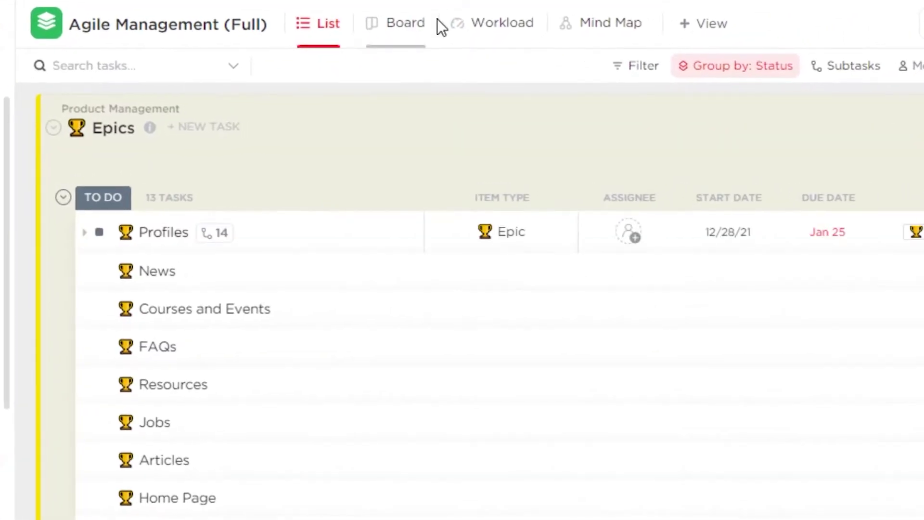
{"action": "left_click", "coordinate": [722, 25]}
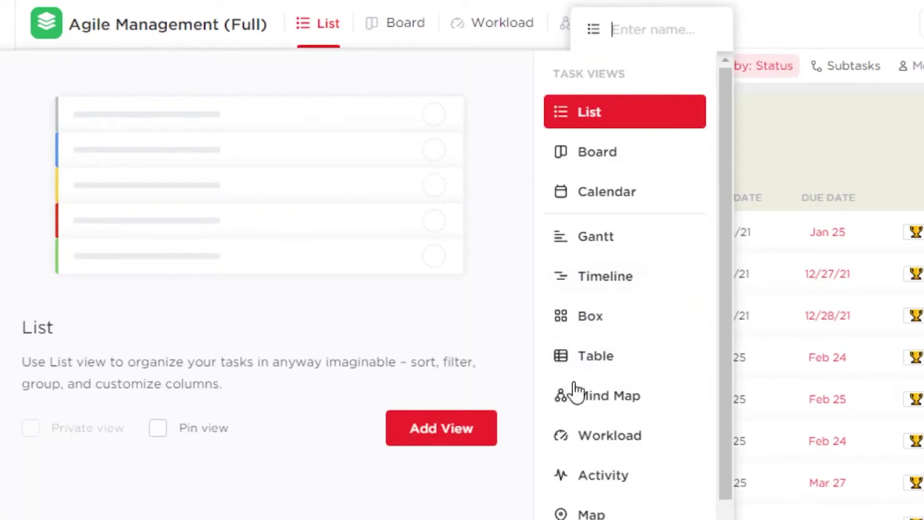
{"action": "left_click", "coordinate": [788, 117]}
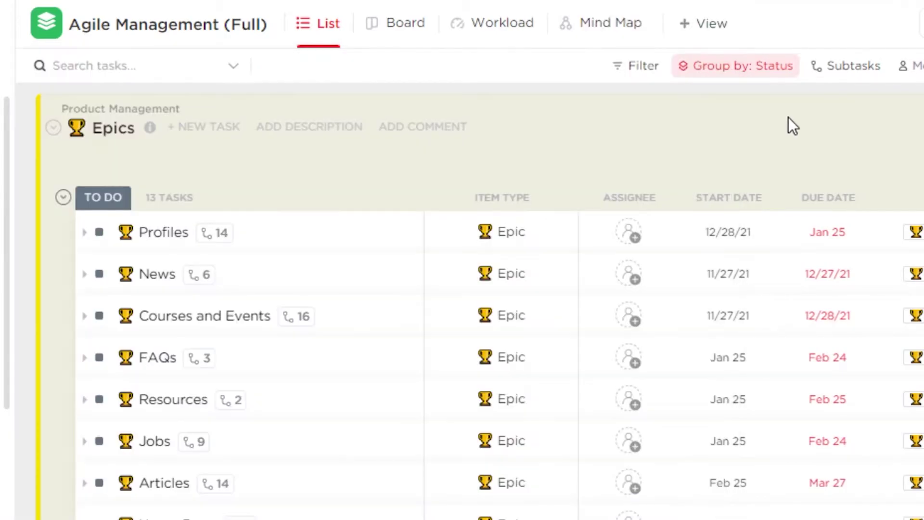
In the space's Board view, add a task named "task 1" to the To Build column.
{"action": "left_click", "coordinate": [379, 21]}
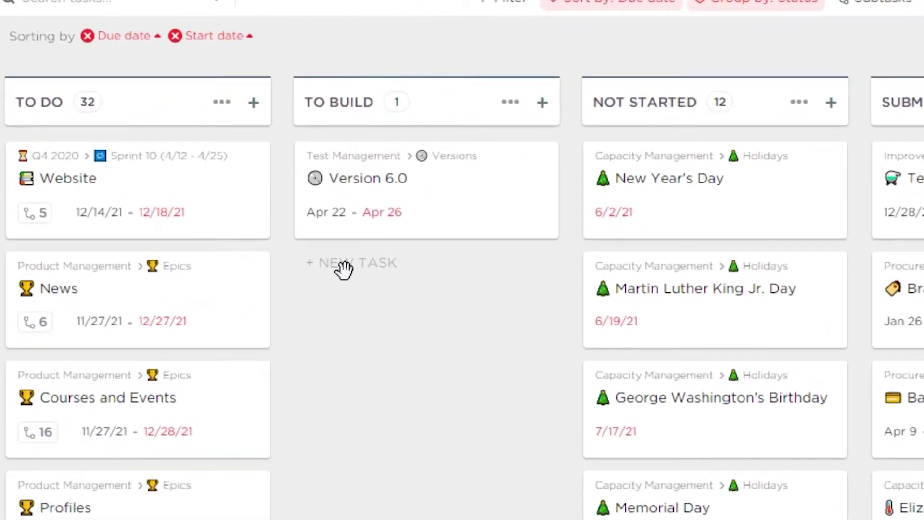
{"action": "left_click", "coordinate": [349, 263]}
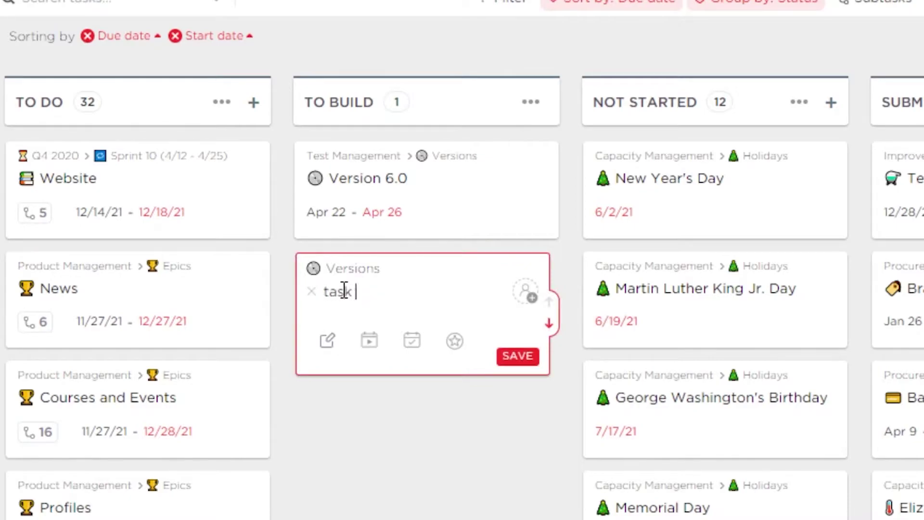
{"action": "key", "text": "Return"}
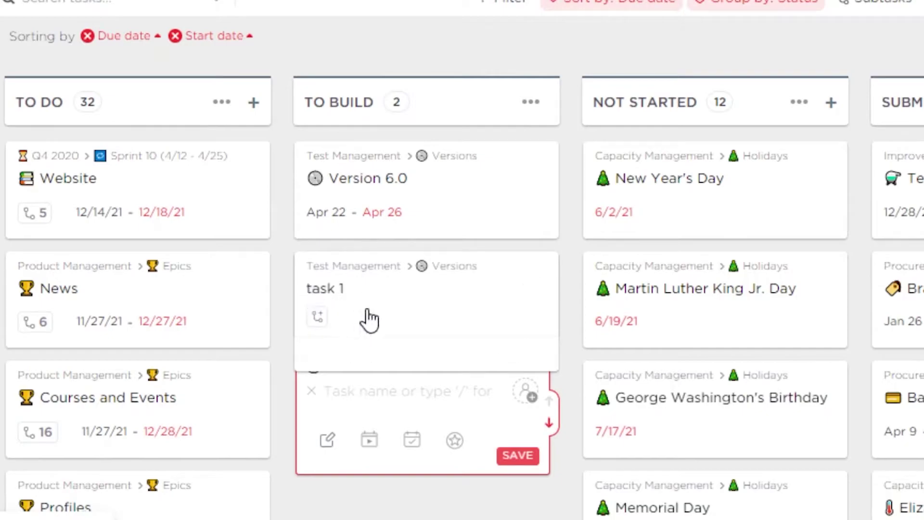
Open task 1 and assign it to yourself.
{"action": "left_click", "coordinate": [369, 318]}
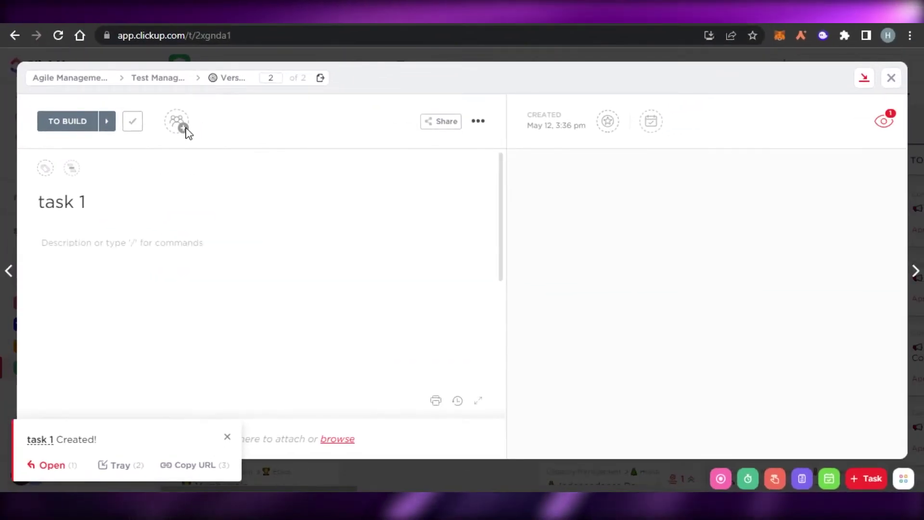
{"action": "left_click", "coordinate": [182, 128]}
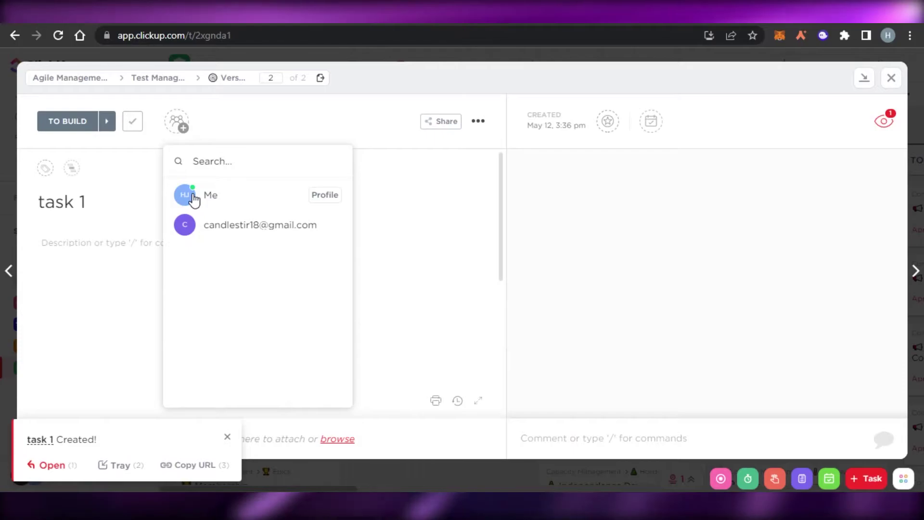
{"action": "left_click", "coordinate": [194, 197]}
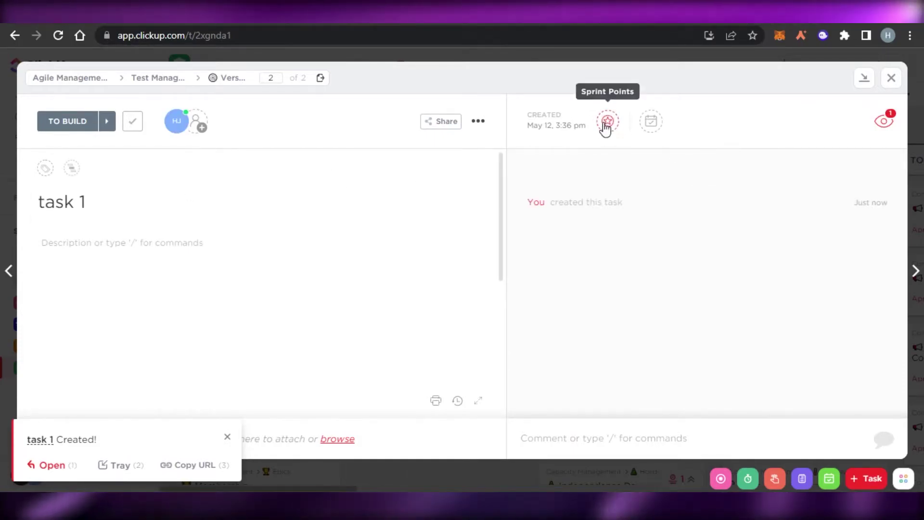
Check task 1's start and due date options and its description area without setting anything, and close the task.
{"action": "left_click", "coordinate": [651, 123]}
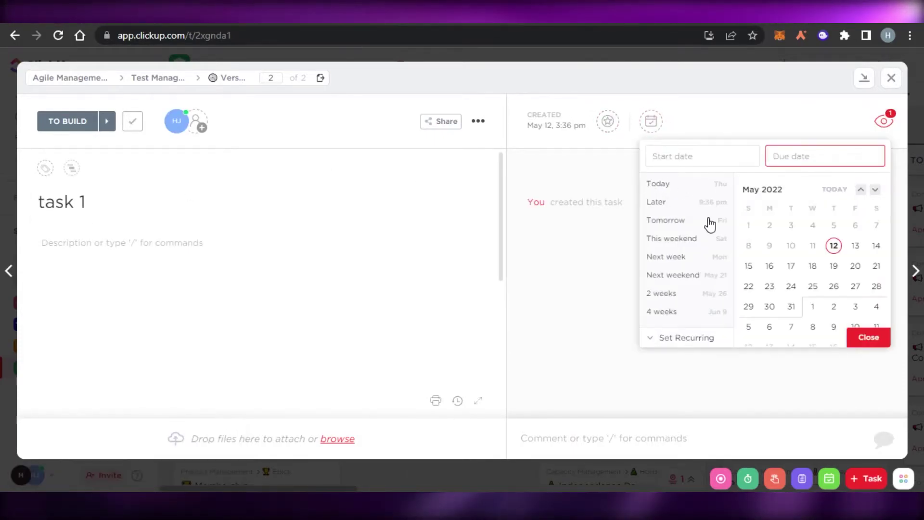
{"action": "left_click", "coordinate": [223, 292]}
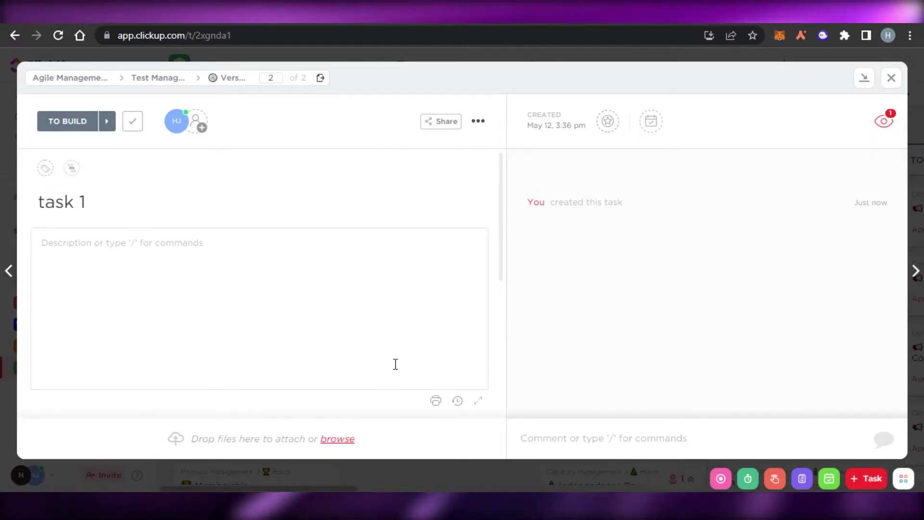
{"action": "left_click_drag", "start_coordinate": [501, 175], "coordinate": [406, 103]}
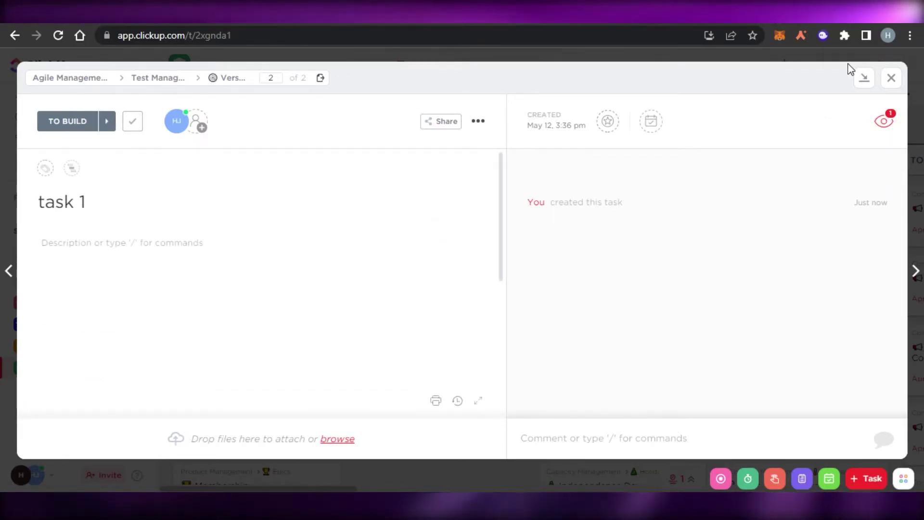
{"action": "left_click", "coordinate": [891, 79]}
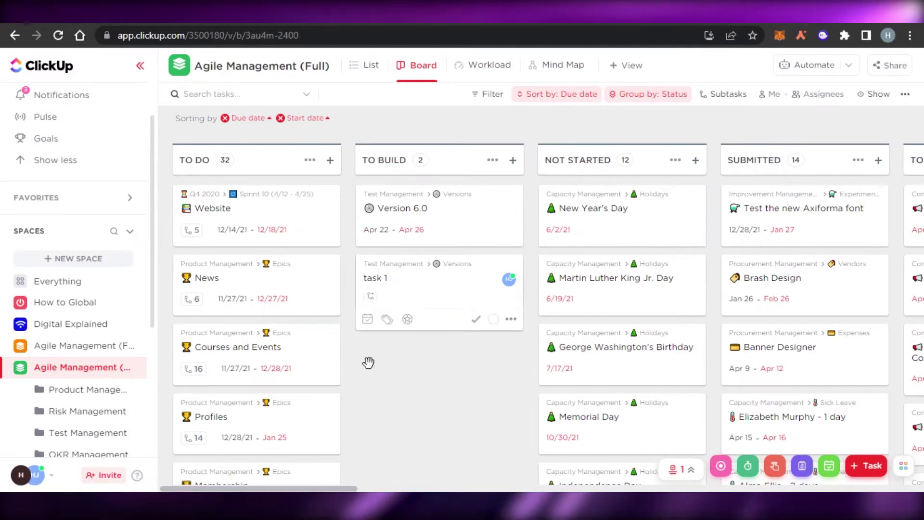
Look across the board's status columns and examine the automation builder without creating an automation.
{"action": "left_click_drag", "start_coordinate": [297, 488], "coordinate": [187, 470]}
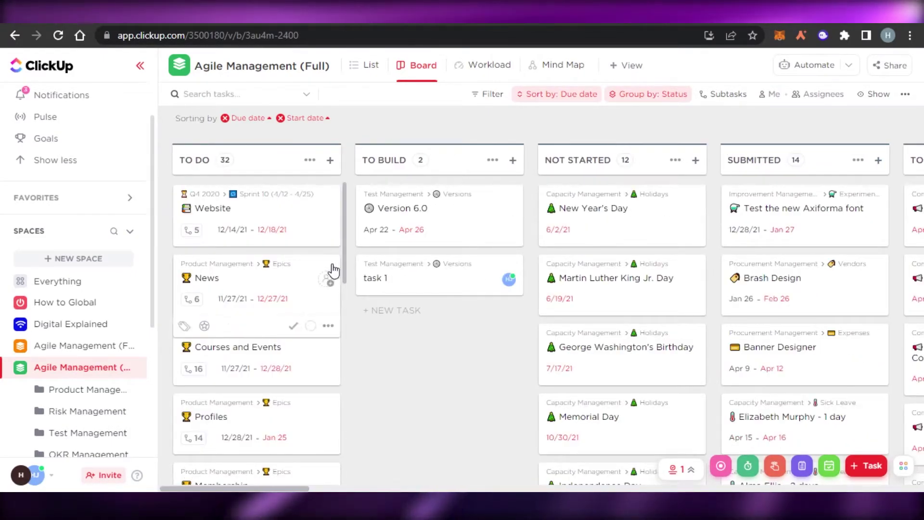
{"action": "left_click_drag", "start_coordinate": [346, 221], "coordinate": [351, 310]}
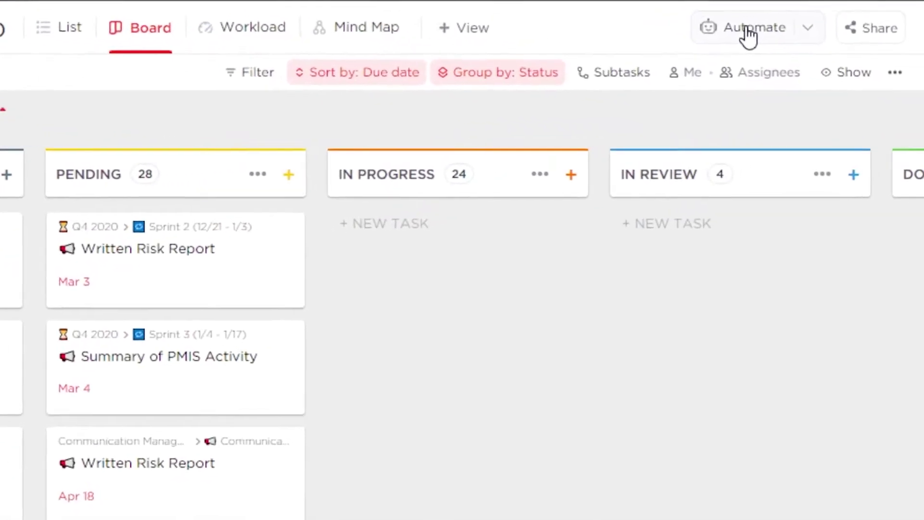
{"action": "left_click", "coordinate": [790, 53]}
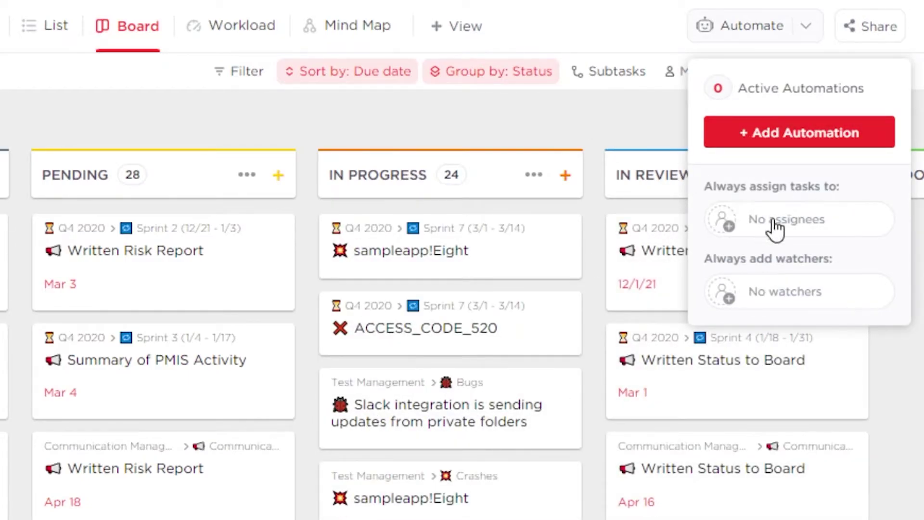
{"action": "left_click", "coordinate": [784, 153]}
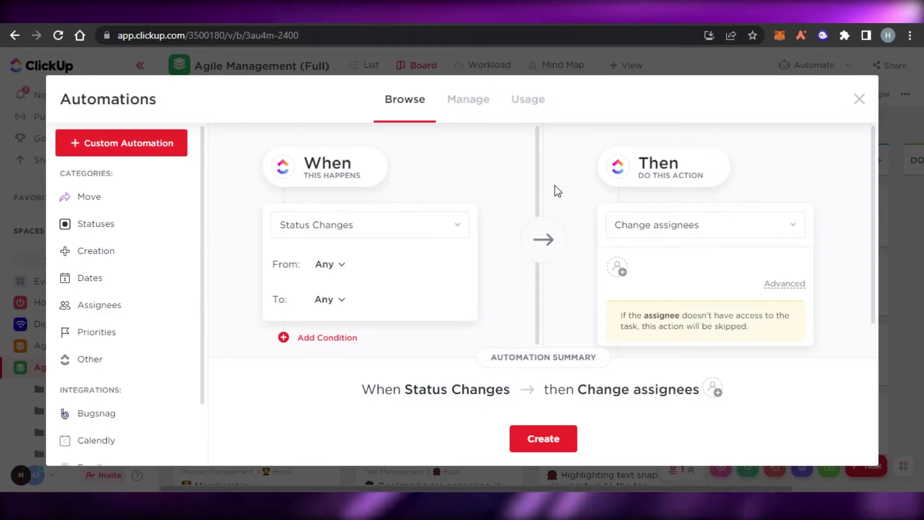
{"action": "left_click", "coordinate": [859, 99]}
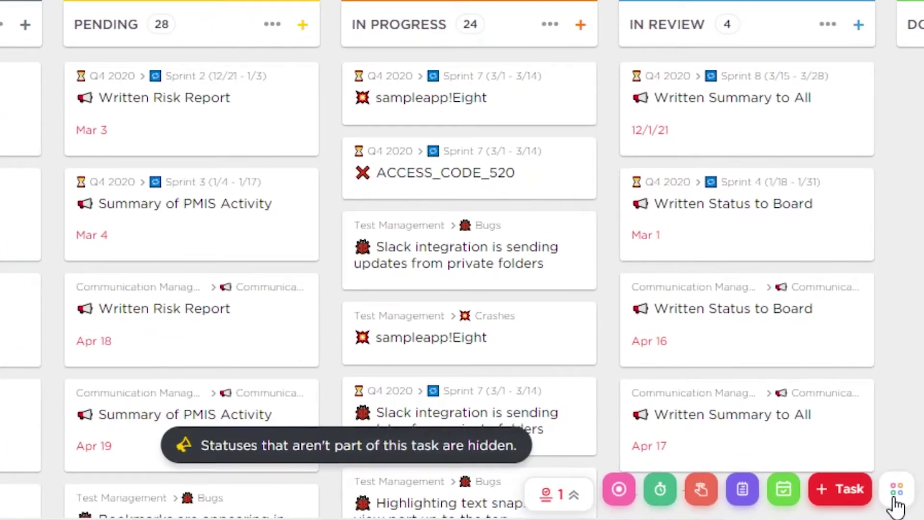
Check the quick-access tools, and look through the board's columns and the list of spaces and folders.
{"action": "left_click", "coordinate": [896, 503]}
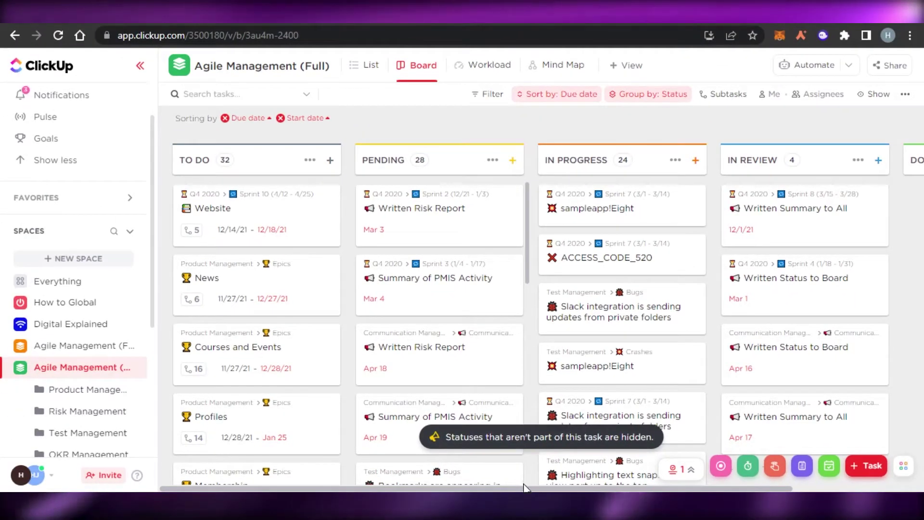
{"action": "scroll", "coordinate": [525, 487], "scroll_direction": "right", "scroll_amount": 3}
{"action": "scroll", "coordinate": [525, 487], "scroll_direction": "left", "scroll_amount": 3}
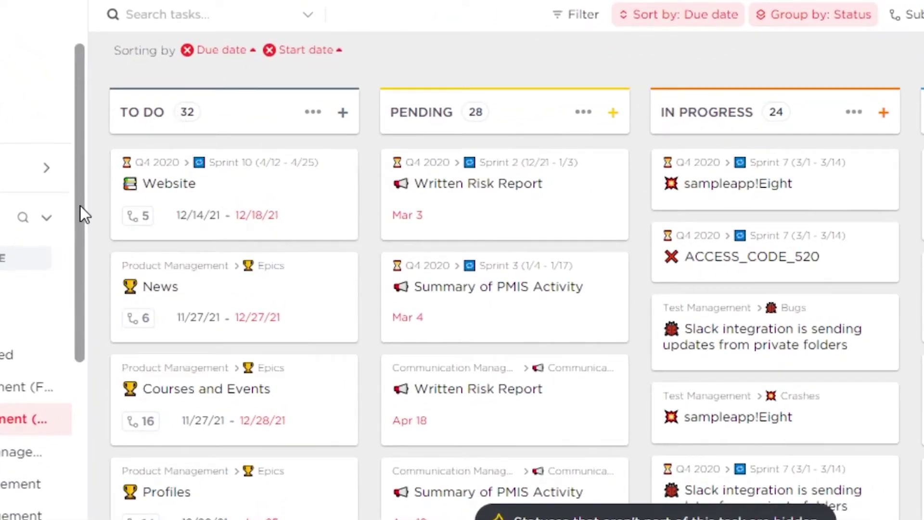
{"action": "left_click_drag", "start_coordinate": [79, 205], "coordinate": [82, 338]}
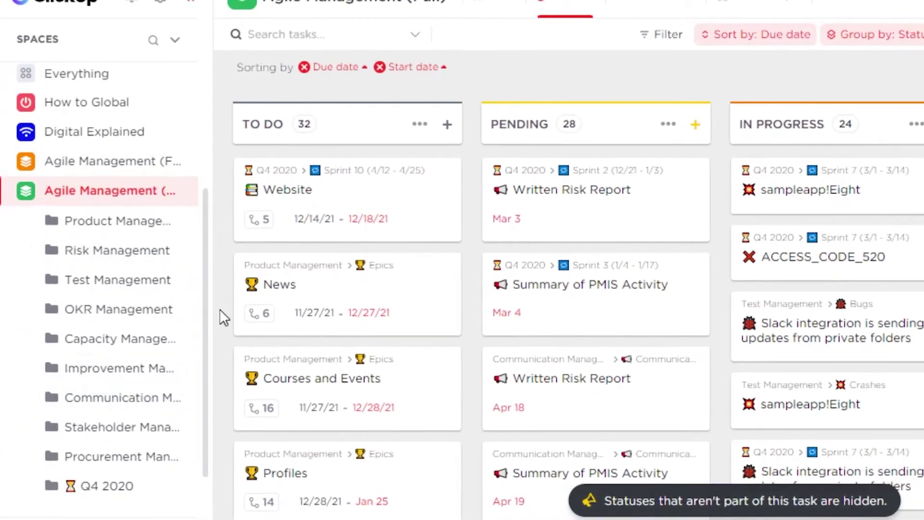
{"action": "left_click_drag", "start_coordinate": [208, 322], "coordinate": [205, 22]}
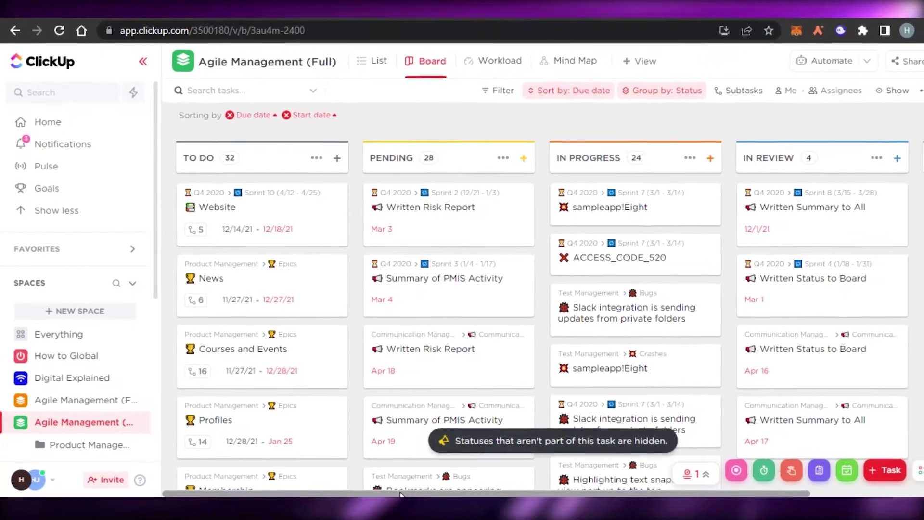
{"action": "mouse_move", "coordinate": [441, 516]}
{"action": "left_mouse_down"}
{"action": "mouse_move", "coordinate": [592, 516]}
{"action": "mouse_move", "coordinate": [442, 516]}
{"action": "left_mouse_up"}
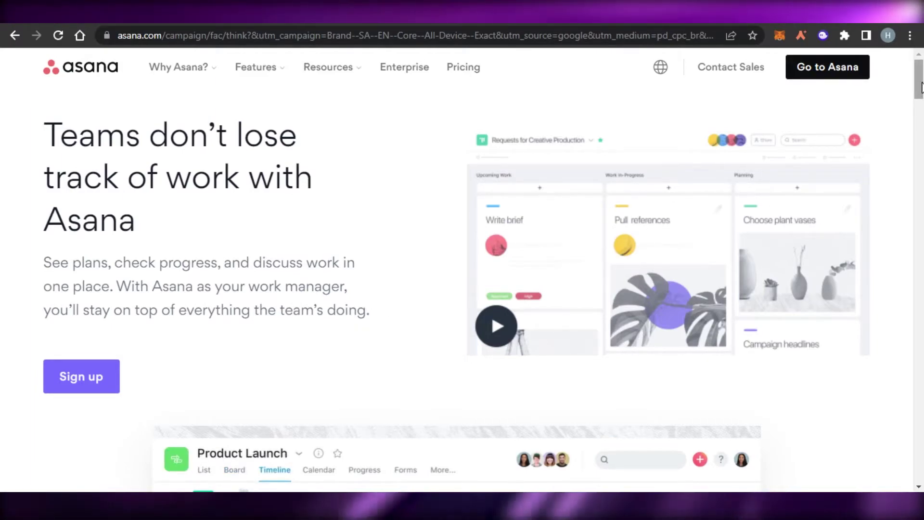
In Asana, look over the product landing page and open the home dashboard with priorities and projects.
{"action": "scroll", "coordinate": [922, 121], "scroll_direction": "down", "scroll_amount": 15}
{"action": "scroll", "coordinate": [462, 289], "scroll_direction": "up", "scroll_amount": 15}
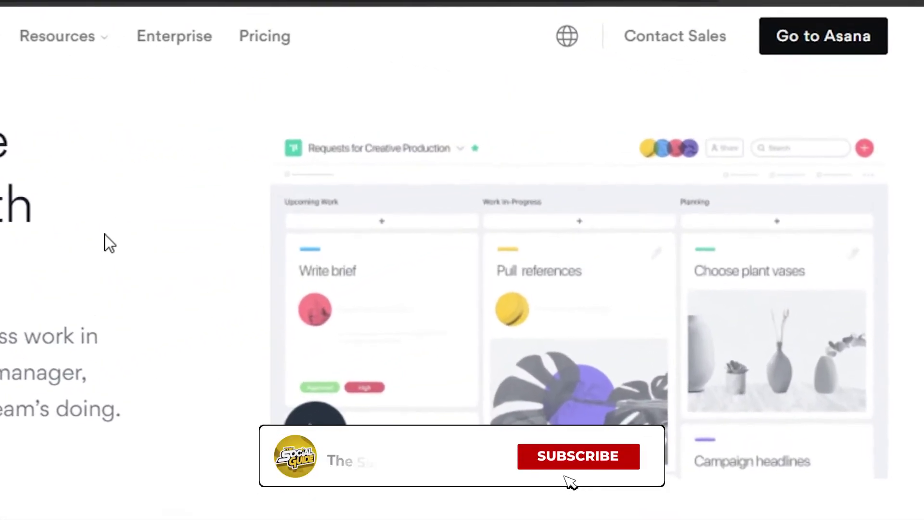
{"action": "left_click", "coordinate": [818, 38]}
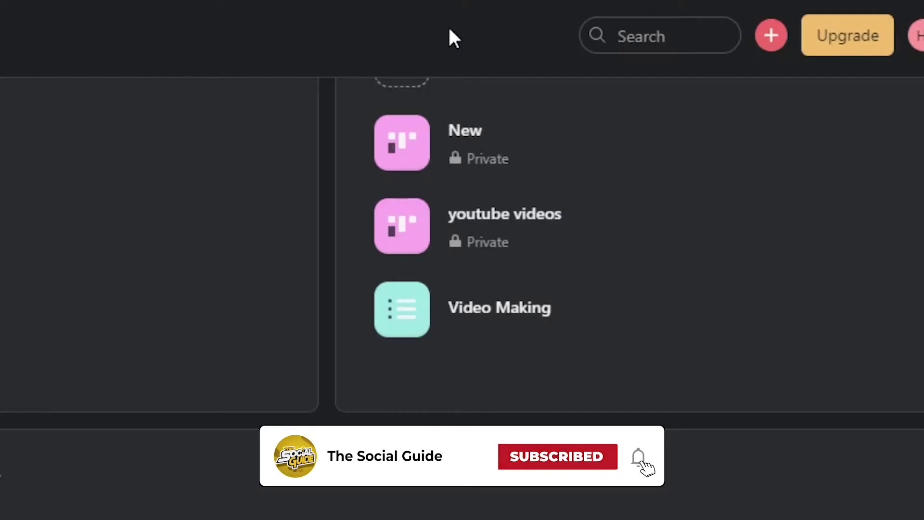
{"action": "scroll", "coordinate": [821, 380], "scroll_direction": "up", "scroll_amount": 4}
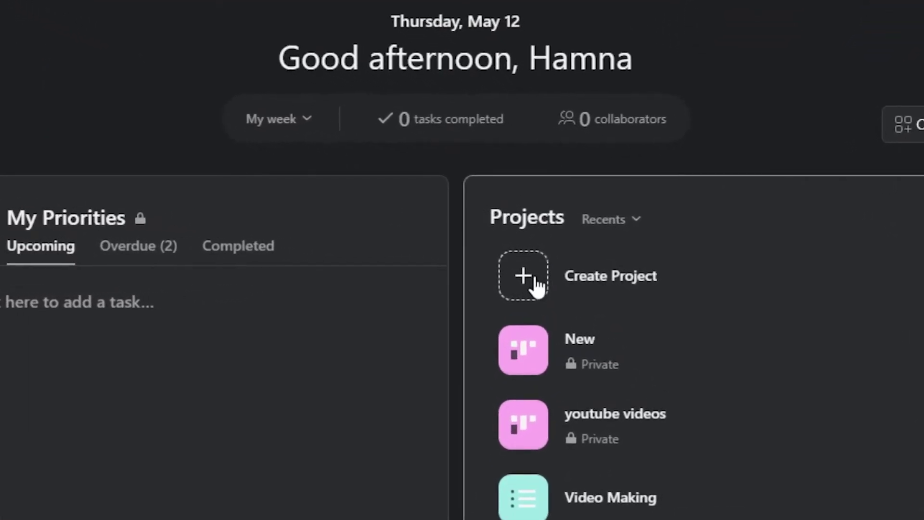
Start a blank project named "test" with Board as the default view.
{"action": "left_click", "coordinate": [541, 280]}
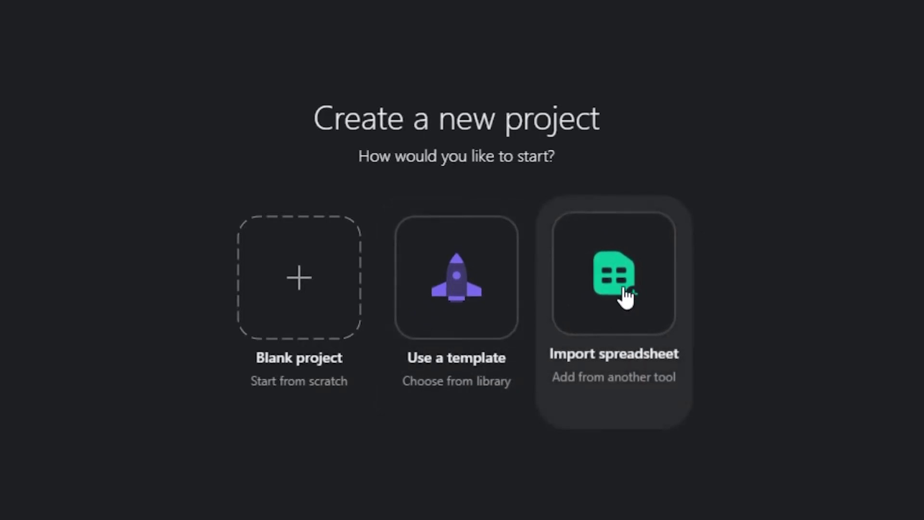
{"action": "left_click", "coordinate": [300, 332]}
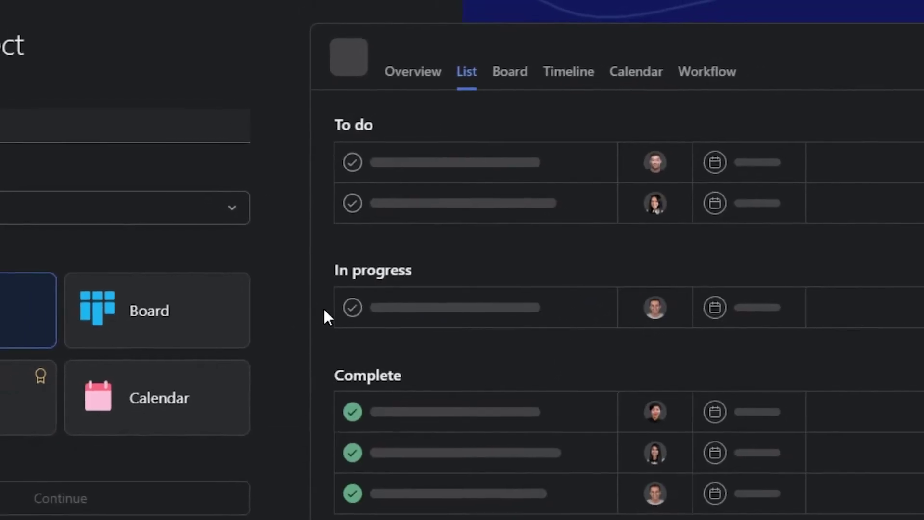
{"action": "left_click", "coordinate": [224, 293]}
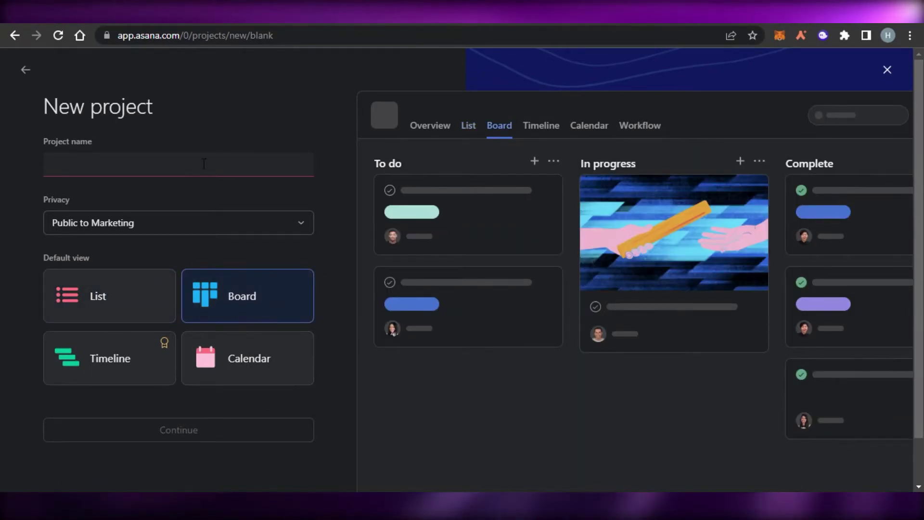
{"action": "type", "text": "test"}
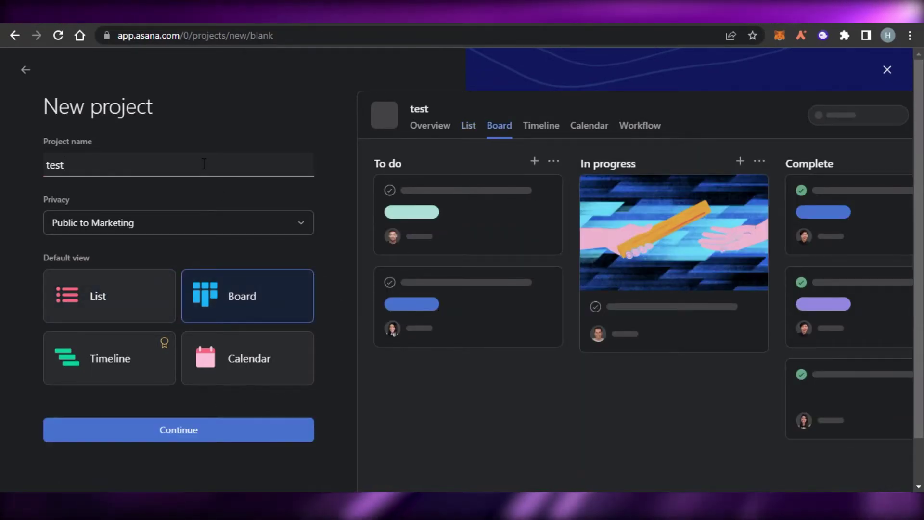
Set the project's privacy to "Private to me", create it, and go to the project to start adding tasks.
{"action": "left_click", "coordinate": [191, 226]}
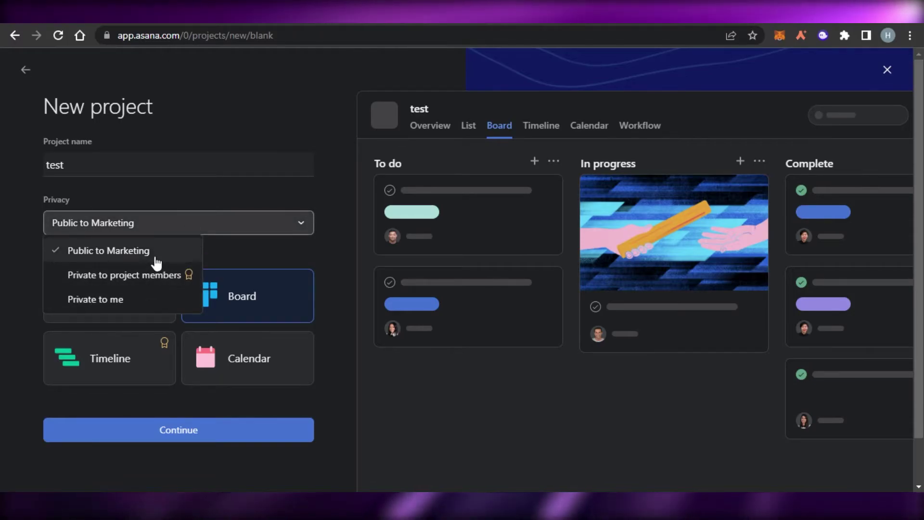
{"action": "left_click", "coordinate": [152, 308]}
{"action": "left_click", "coordinate": [188, 430]}
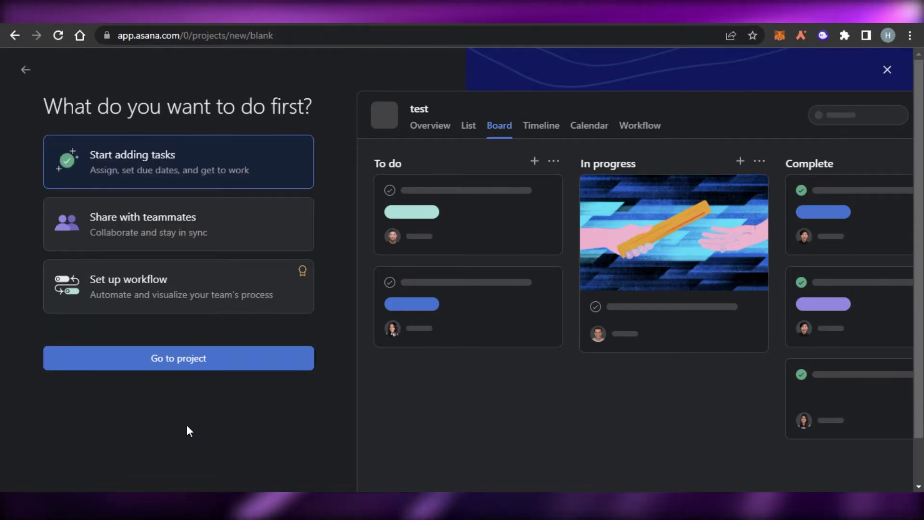
{"action": "left_click", "coordinate": [197, 369]}
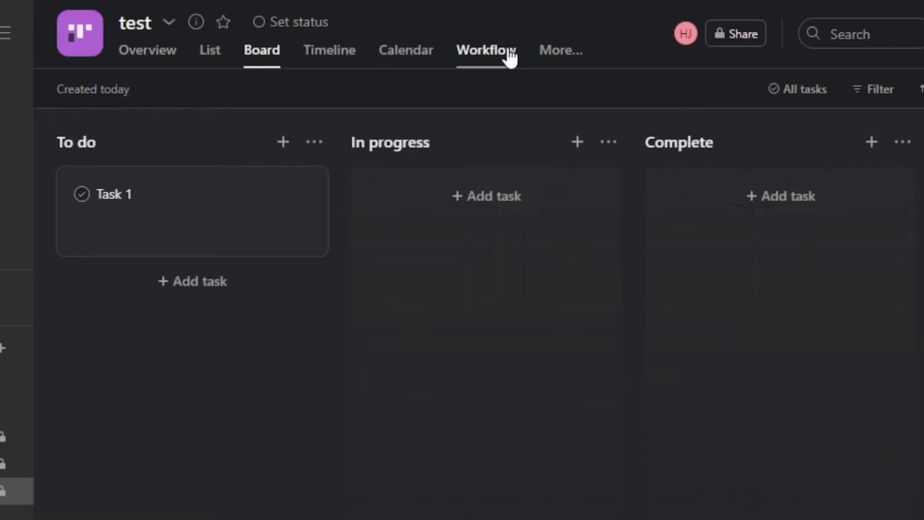
Check the test project's additional views, Dashboard, Messages and Files, without opening any of them.
{"action": "left_click", "coordinate": [562, 51]}
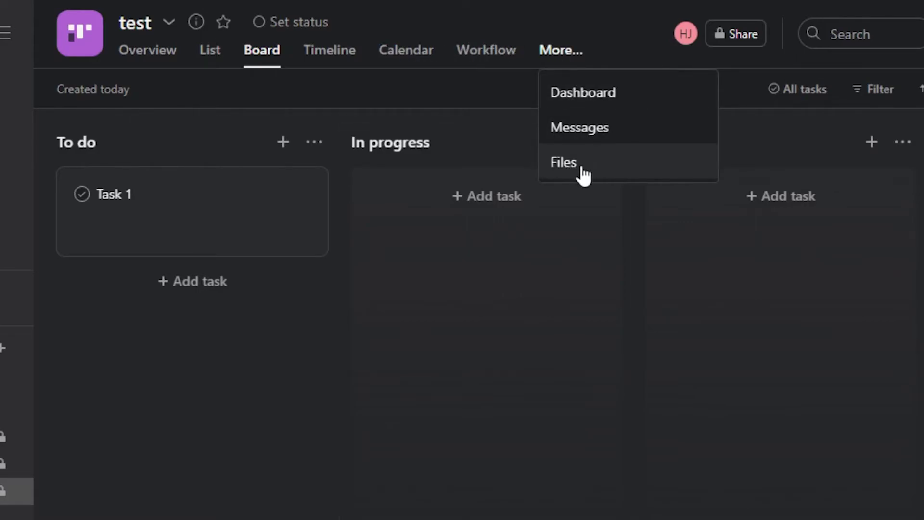
{"action": "left_click", "coordinate": [119, 476]}
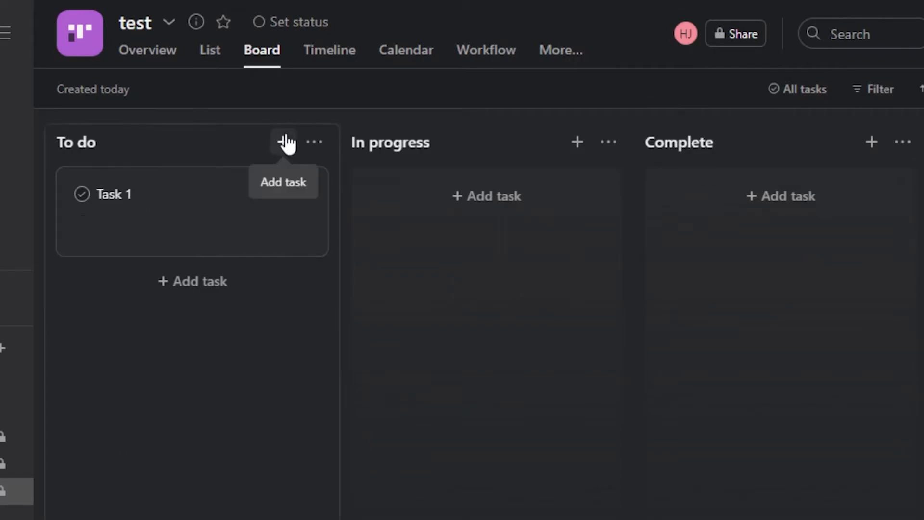
Add a task named "task 2" to the To do column and open its details.
{"action": "left_click", "coordinate": [207, 290]}
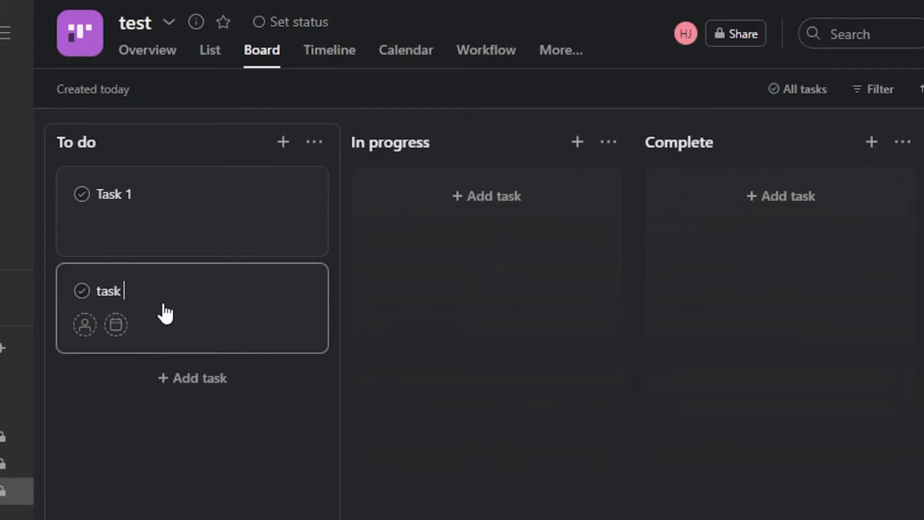
{"action": "type", "text": "task 2"}
{"action": "key", "text": "Return"}
{"action": "left_click", "coordinate": [190, 314]}
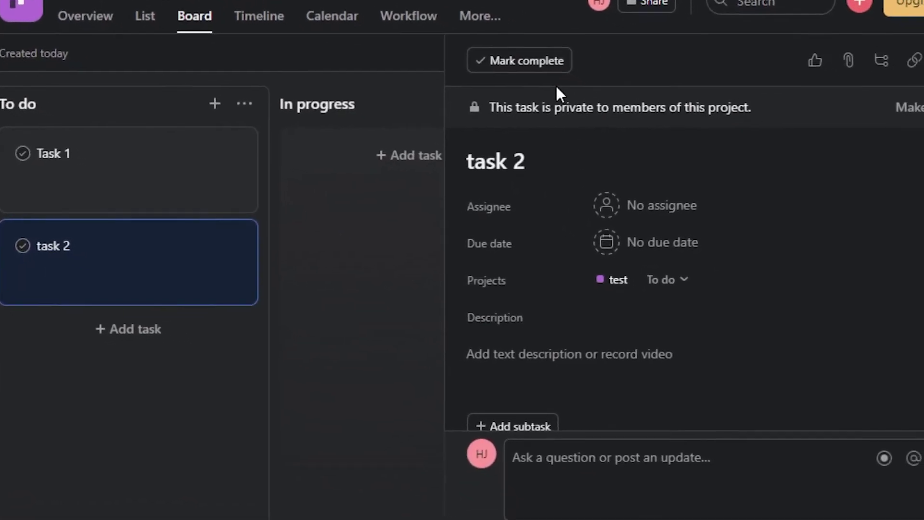
Assign task 2 to your own account and set its due date to May 19, 2022.
{"action": "left_click", "coordinate": [606, 205]}
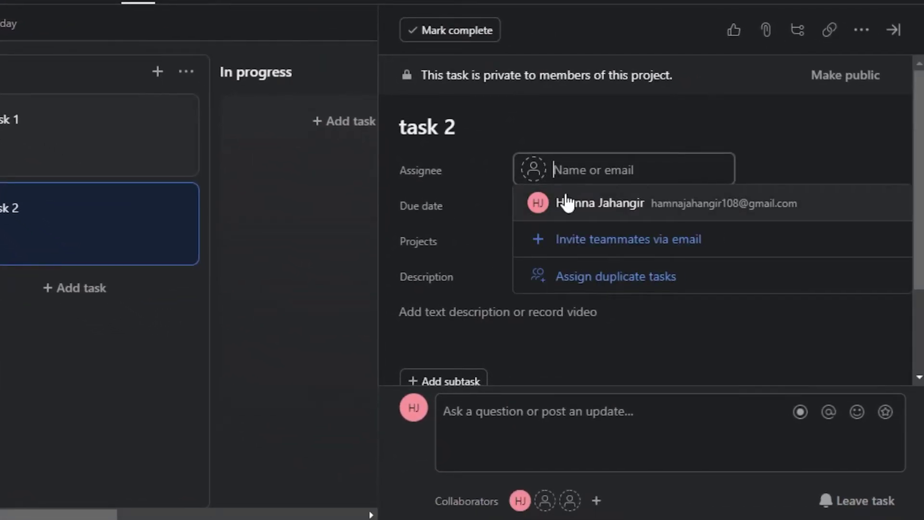
{"action": "left_click", "coordinate": [566, 202]}
{"action": "left_click", "coordinate": [556, 208]}
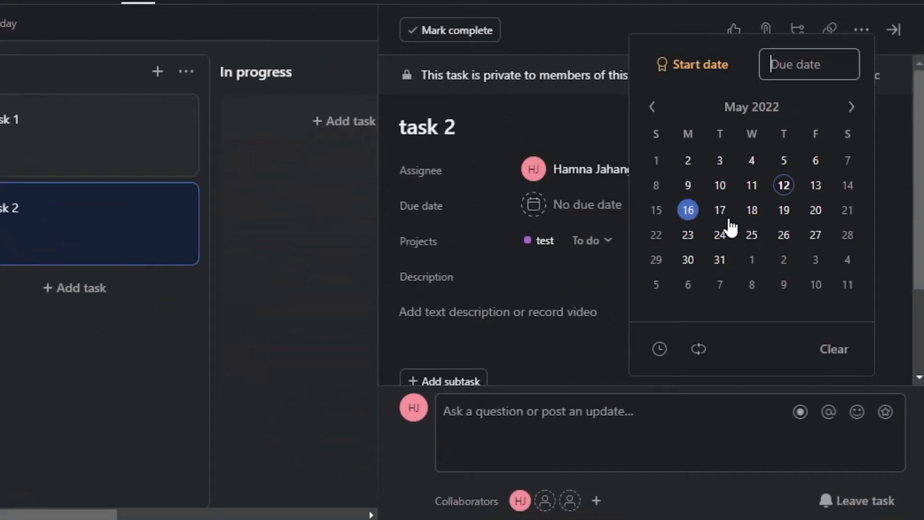
{"action": "left_click", "coordinate": [783, 212]}
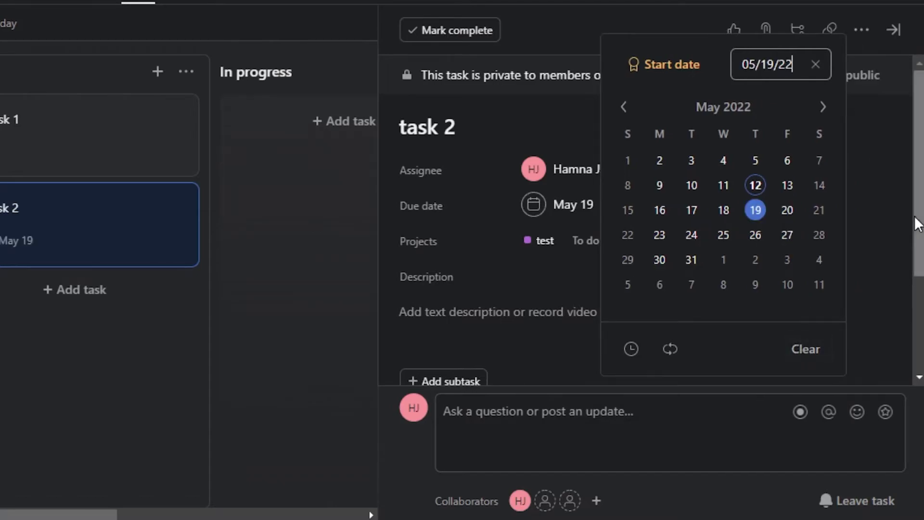
{"action": "left_click", "coordinate": [546, 271]}
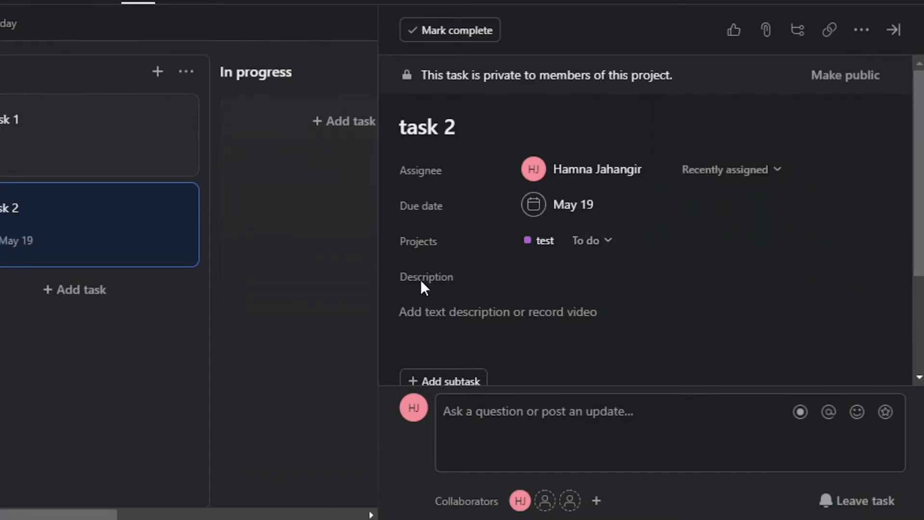
Review task 2's remaining details and its additional task actions, then close the task.
{"action": "scroll", "coordinate": [645, 221], "scroll_direction": "down", "scroll_amount": 3}
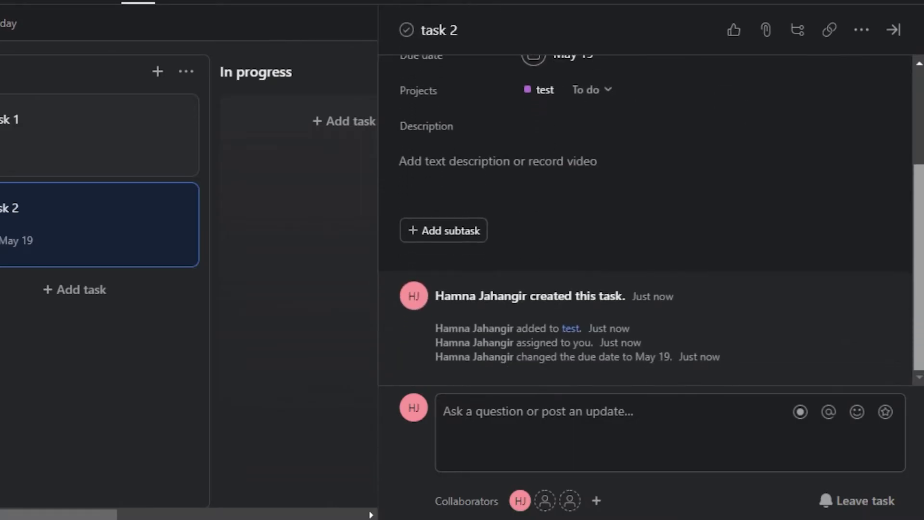
{"action": "scroll", "coordinate": [644, 221], "scroll_direction": "up", "scroll_amount": 3}
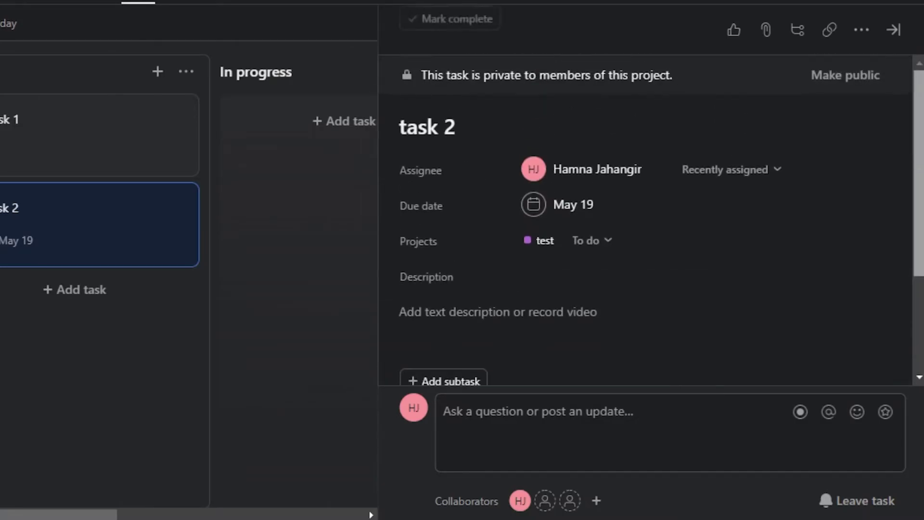
{"action": "left_click", "coordinate": [494, 432]}
{"action": "left_click", "coordinate": [919, 212]}
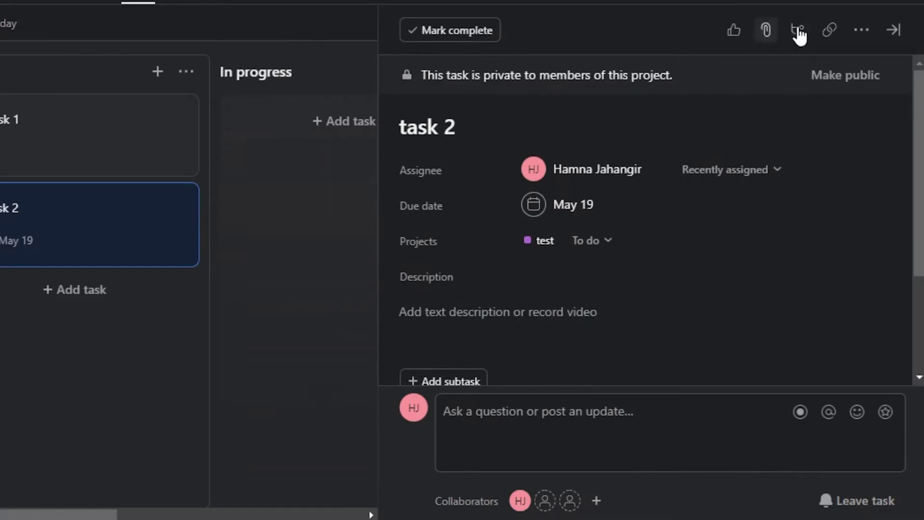
{"action": "left_click", "coordinate": [862, 30]}
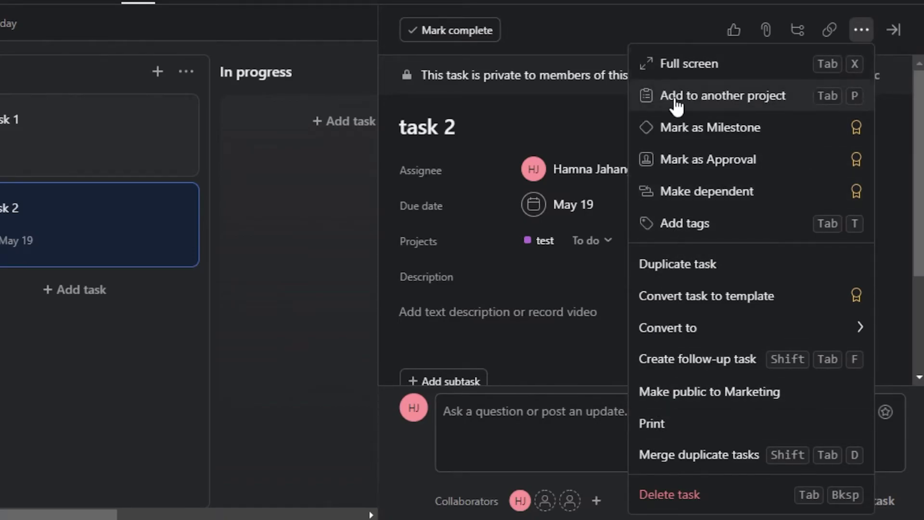
{"action": "left_click", "coordinate": [308, 149]}
{"action": "key", "text": "Escape"}
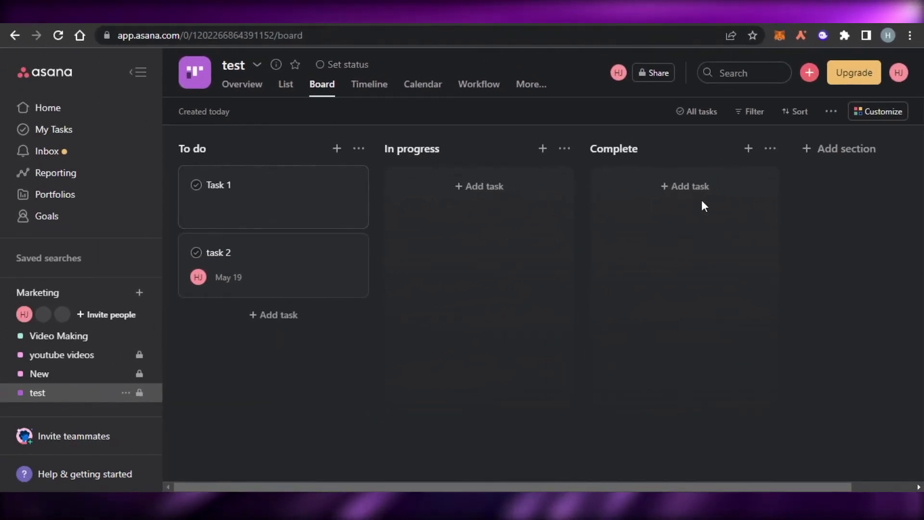
Look through the board's customization options for Fields, Apps, Forms and Rules, then close them.
{"action": "left_click", "coordinate": [876, 95]}
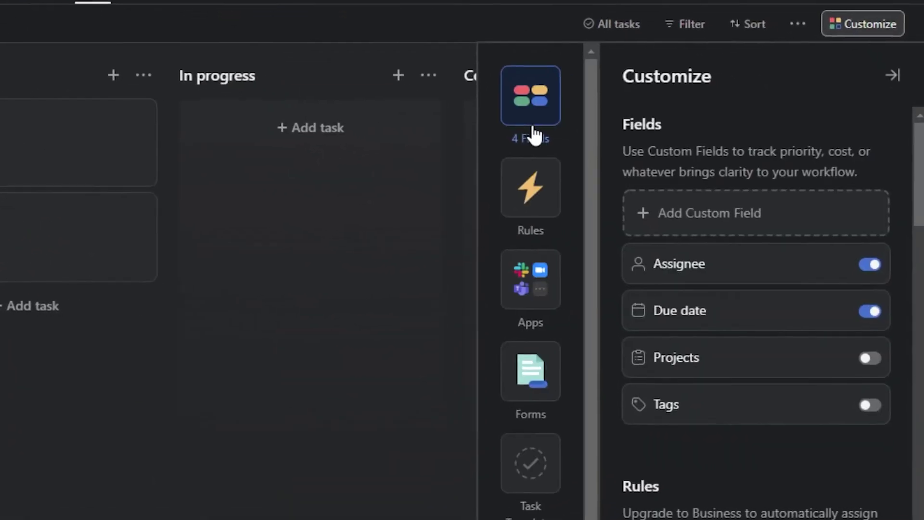
{"action": "left_click", "coordinate": [524, 289]}
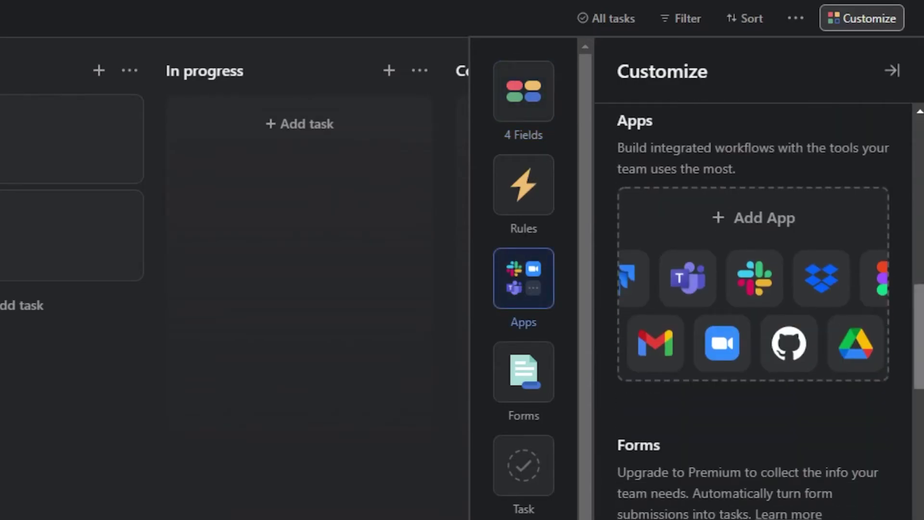
{"action": "scroll", "coordinate": [760, 308], "scroll_direction": "down", "scroll_amount": 3}
{"action": "scroll", "coordinate": [760, 308], "scroll_direction": "up", "scroll_amount": 2}
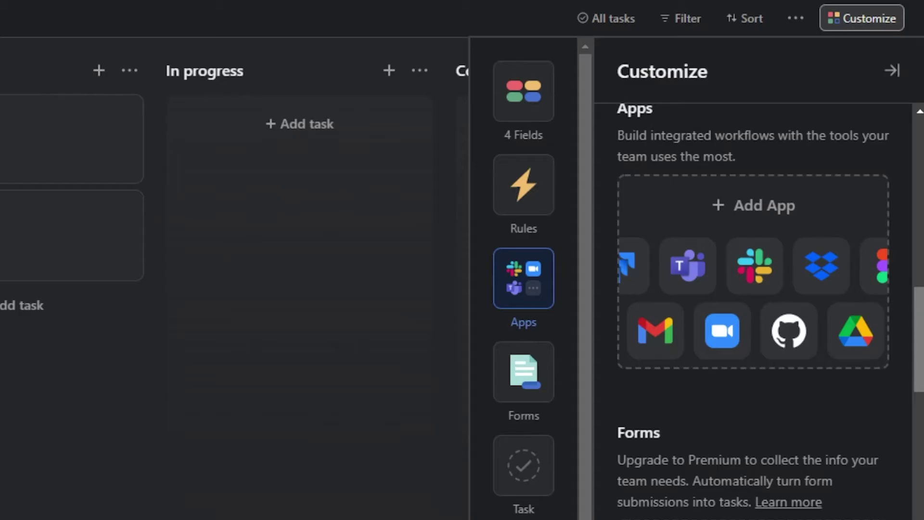
{"action": "left_click", "coordinate": [516, 375]}
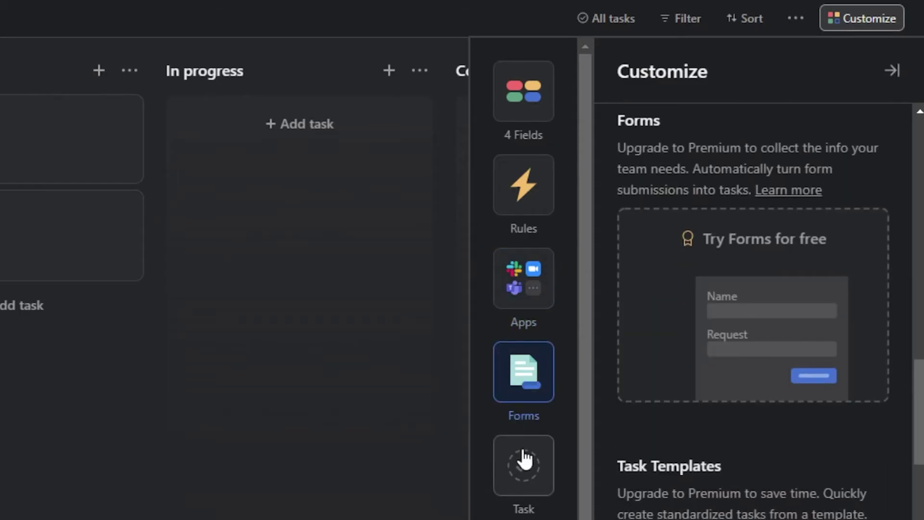
{"action": "left_click", "coordinate": [532, 195]}
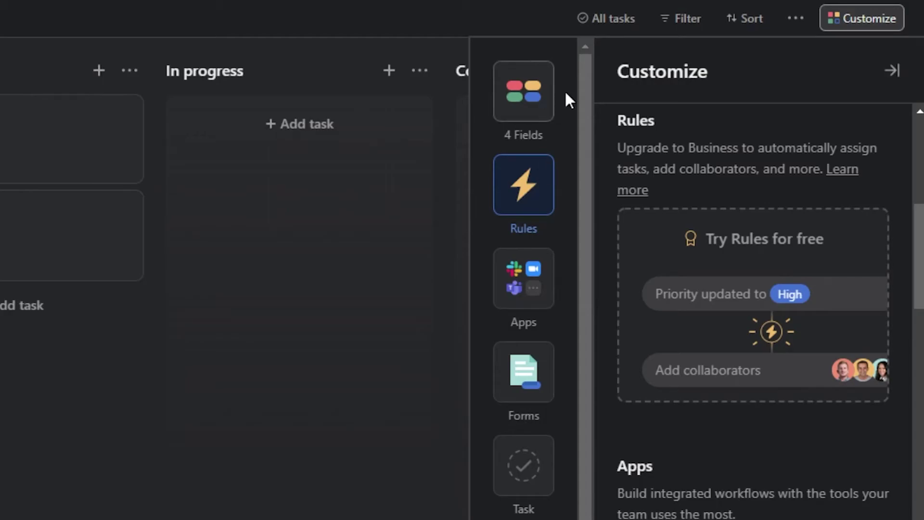
{"action": "left_click", "coordinate": [451, 147]}
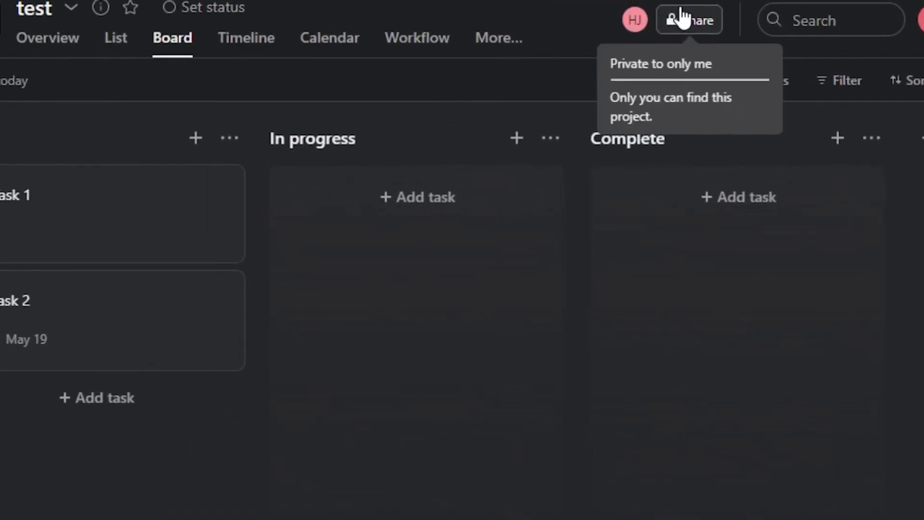
Check the test project's sharing settings and its project actions without changing anything.
{"action": "left_click", "coordinate": [673, 19]}
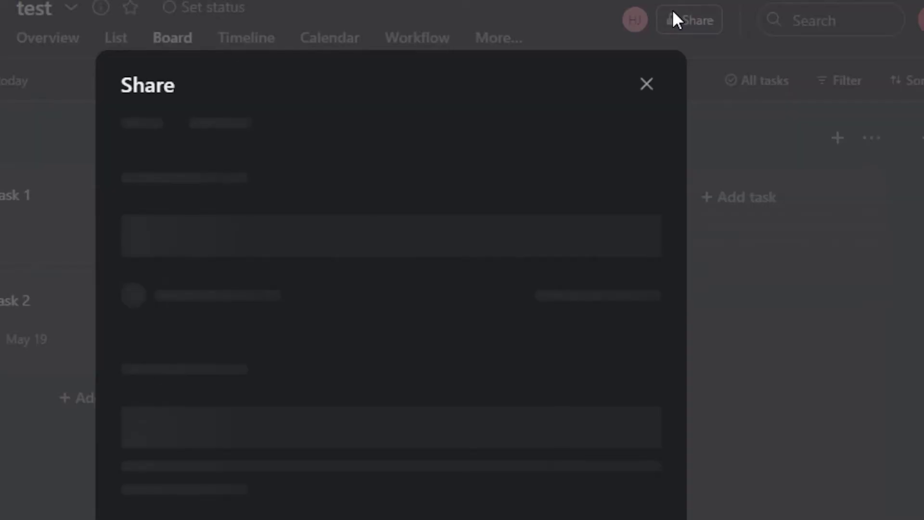
{"action": "left_click", "coordinate": [647, 101]}
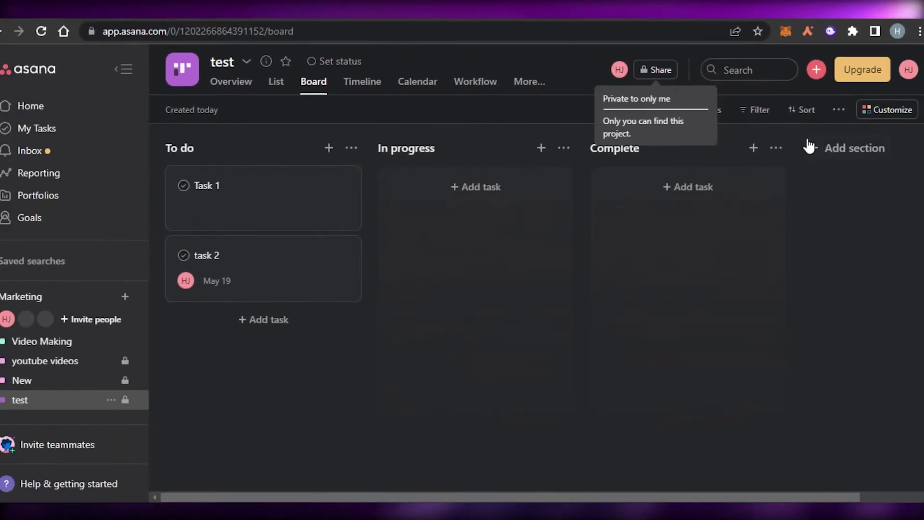
{"action": "left_click", "coordinate": [255, 66]}
{"action": "mouse_move", "coordinate": [310, 122]}
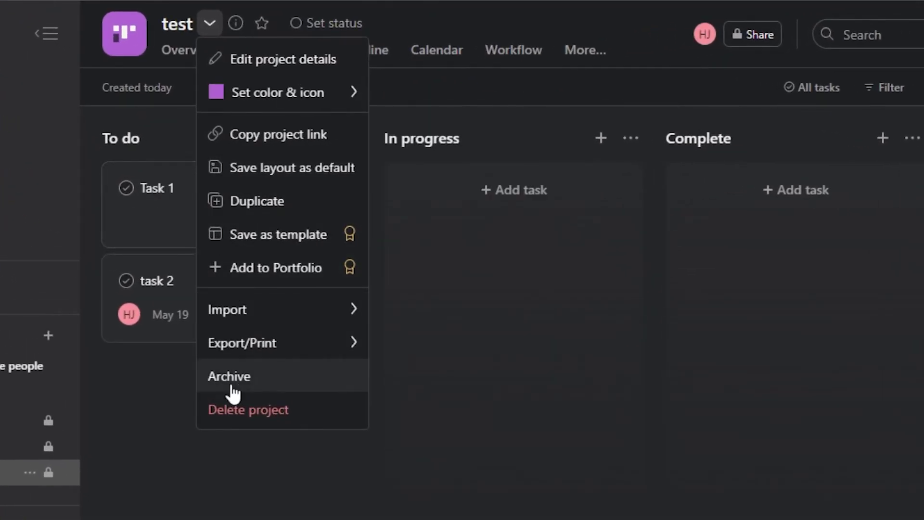
{"action": "left_click", "coordinate": [143, 515]}
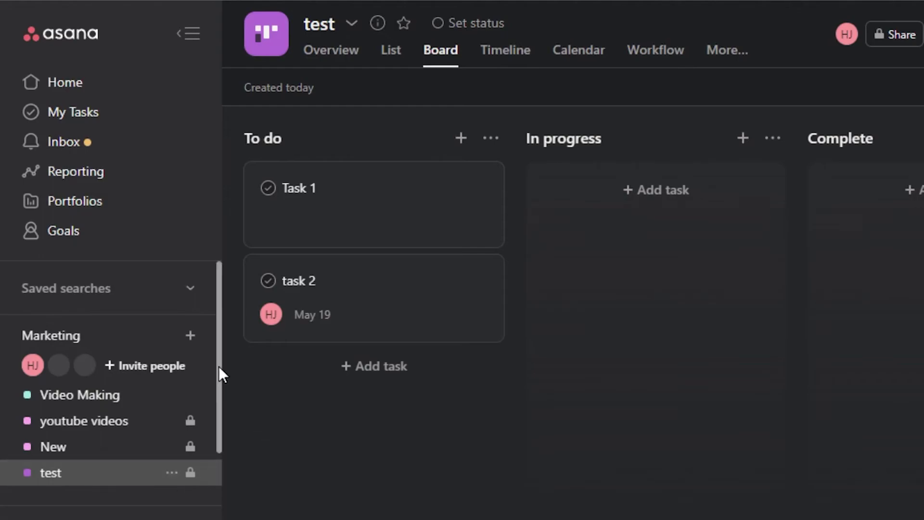
Look over the Marketing team's project list and the full width of the test board.
{"action": "scroll", "coordinate": [218, 342], "scroll_direction": "down", "scroll_amount": 2}
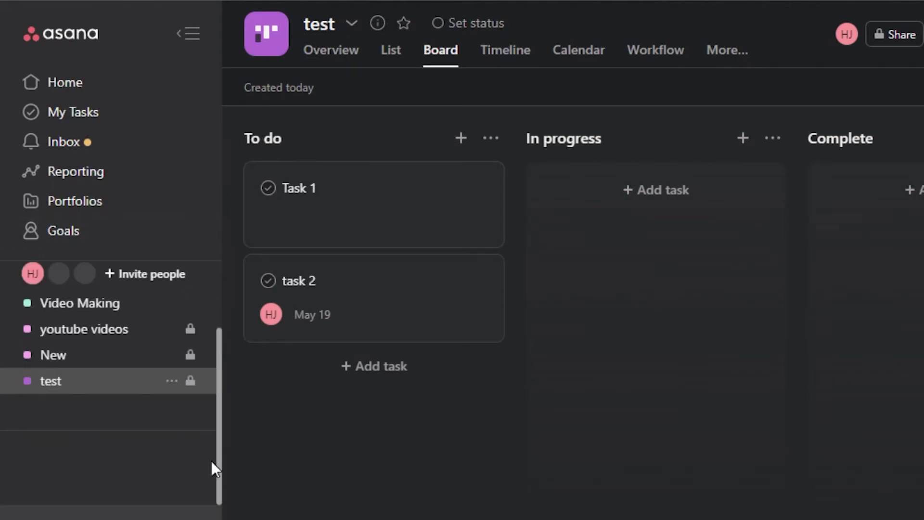
{"action": "scroll", "coordinate": [218, 342], "scroll_direction": "up", "scroll_amount": 2}
{"action": "scroll", "coordinate": [218, 385], "scroll_direction": "down", "scroll_amount": 1}
{"action": "scroll", "coordinate": [218, 385], "scroll_direction": "up", "scroll_amount": 1}
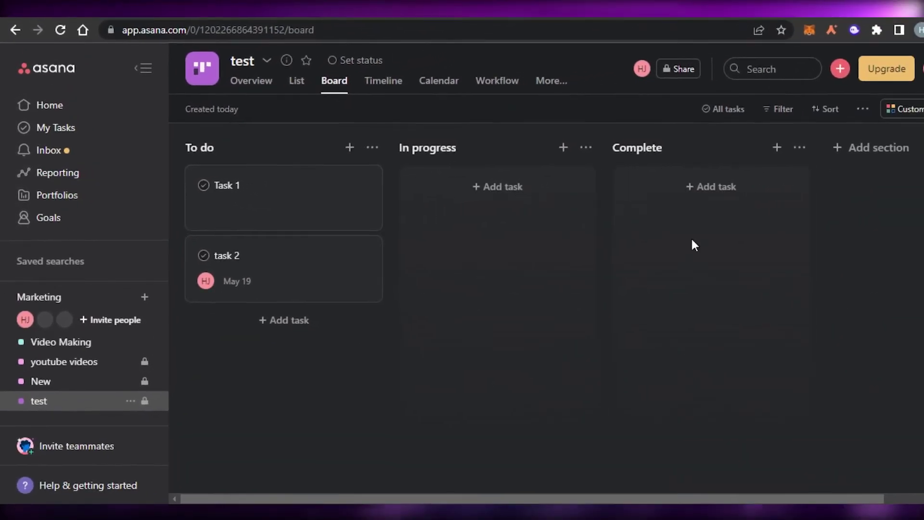
{"action": "scroll", "coordinate": [378, 487], "scroll_direction": "right", "scroll_amount": 3}
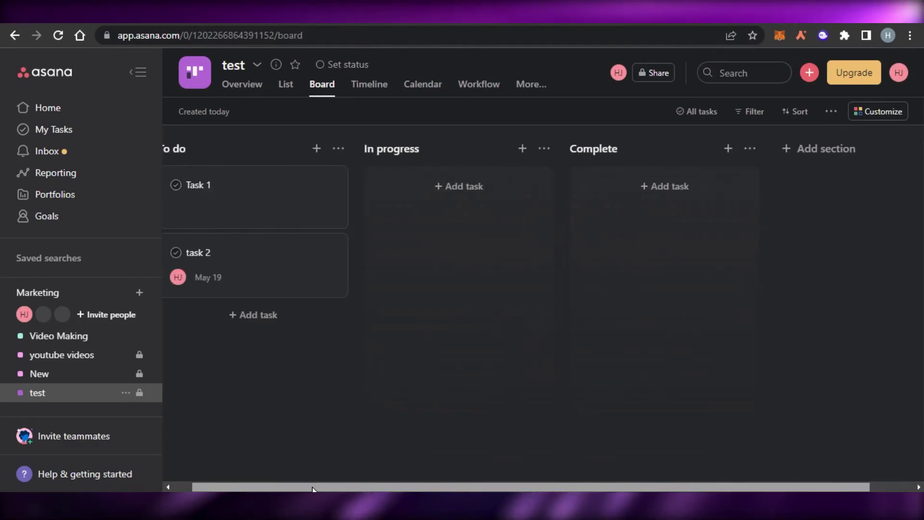
{"action": "scroll", "coordinate": [355, 486], "scroll_direction": "left", "scroll_amount": 3}
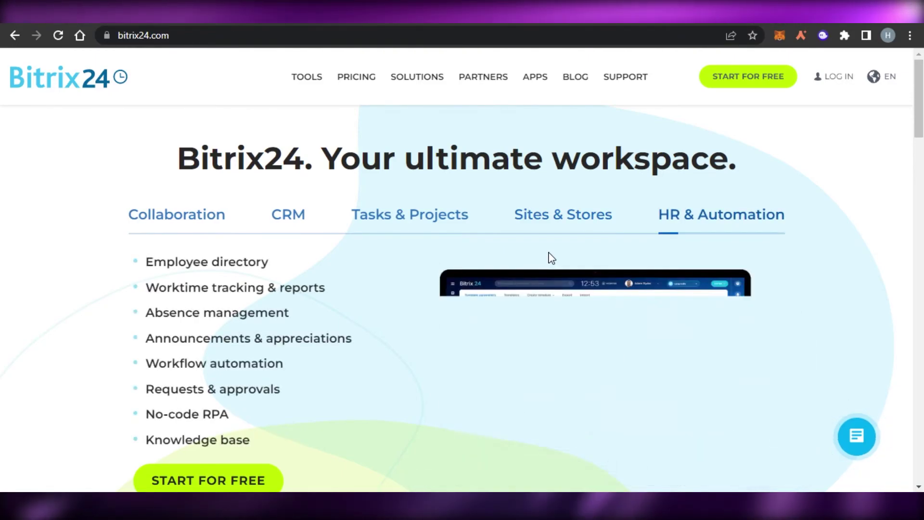
On the Bitrix24 home page, examine the HR & Automation and Tasks & Projects feature lists and the rest of the page.
{"action": "left_click", "coordinate": [438, 214]}
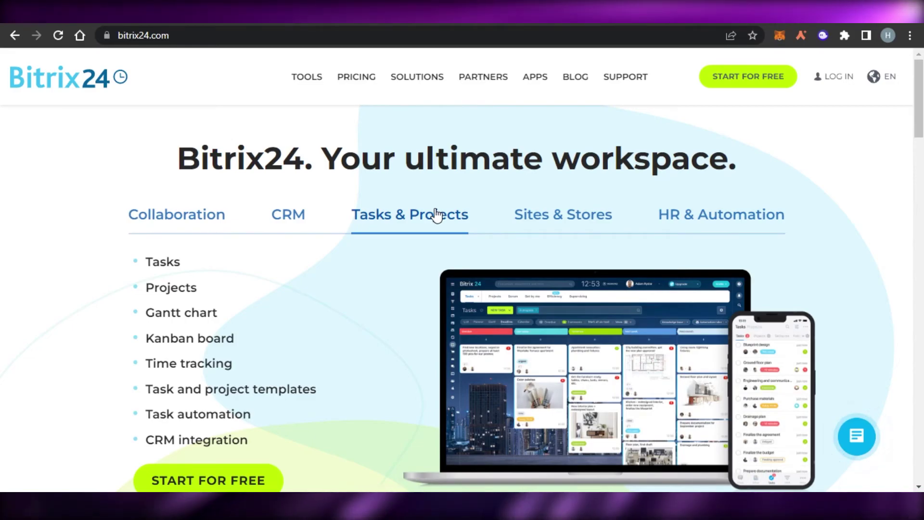
{"action": "left_click", "coordinate": [712, 213]}
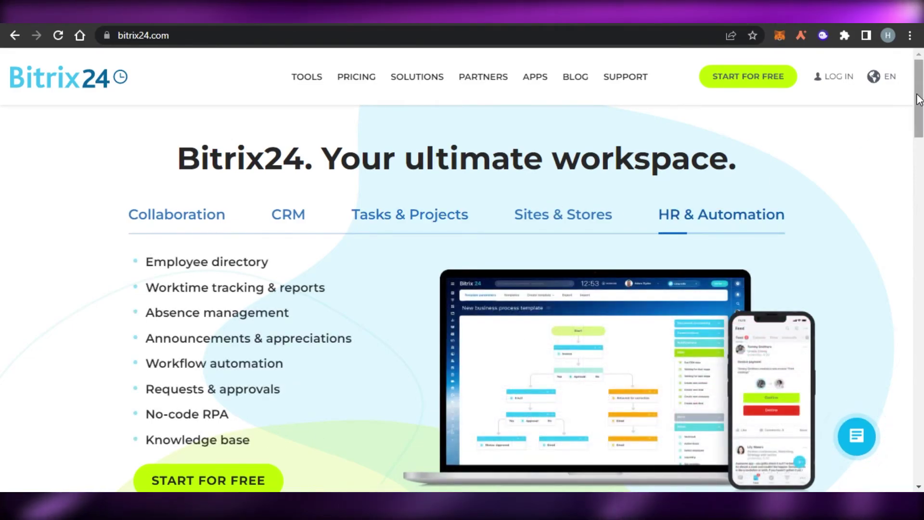
{"action": "scroll", "coordinate": [919, 110], "scroll_direction": "down", "scroll_amount": 1}
{"action": "mouse_move", "coordinate": [919, 110]}
{"action": "left_mouse_down"}
{"action": "mouse_move", "coordinate": [919, 462]}
{"action": "mouse_move", "coordinate": [919, 110]}
{"action": "left_mouse_up"}
{"action": "left_click", "coordinate": [378, 212]}
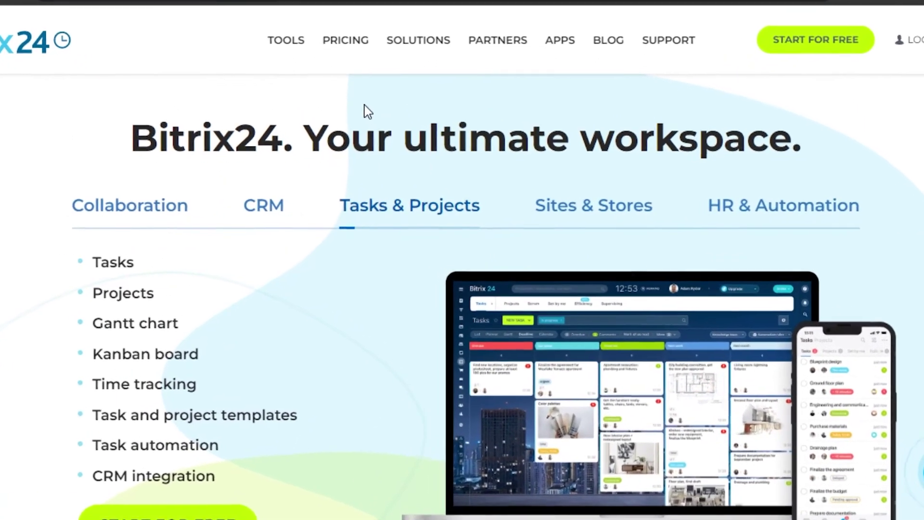
{"action": "left_click", "coordinate": [288, 214]}
{"action": "left_click", "coordinate": [423, 212]}
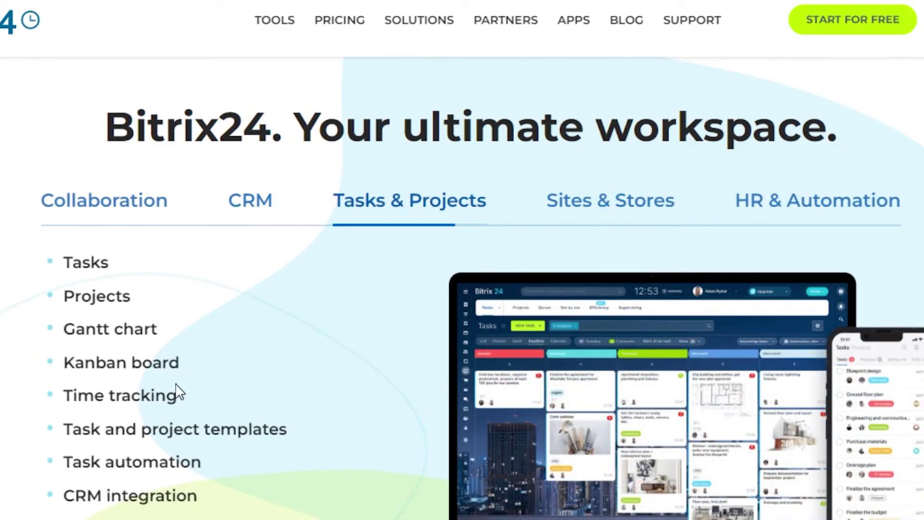
{"action": "left_click", "coordinate": [423, 207]}
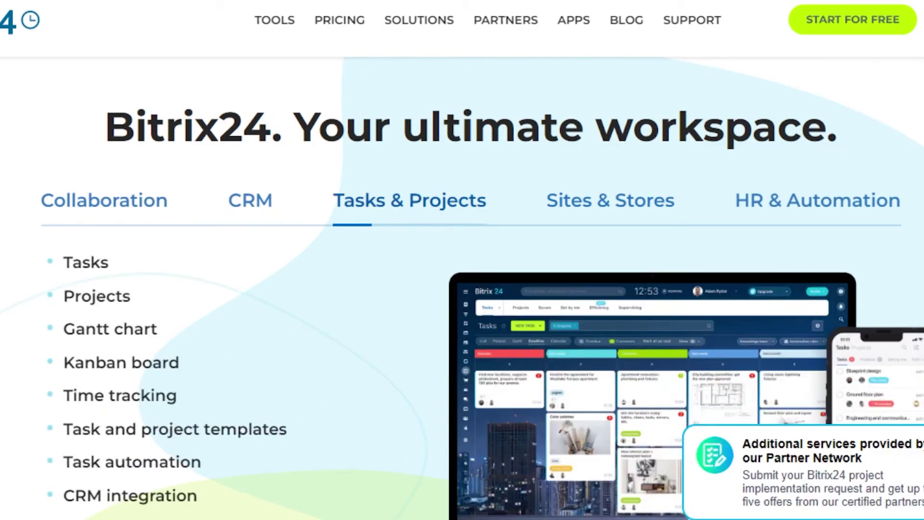
{"action": "scroll", "coordinate": [462, 289], "scroll_direction": "down", "scroll_amount": 5}
{"action": "scroll", "coordinate": [462, 289], "scroll_direction": "up", "scroll_amount": 4}
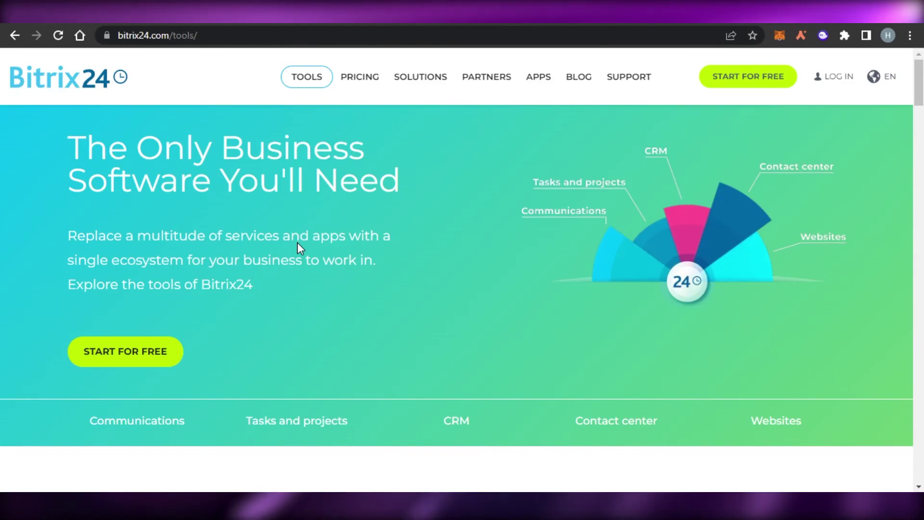
Look through the Bitrix24 tools page, including its communications and contact center sections.
{"action": "scroll", "coordinate": [462, 288], "scroll_direction": "down", "scroll_amount": 20}
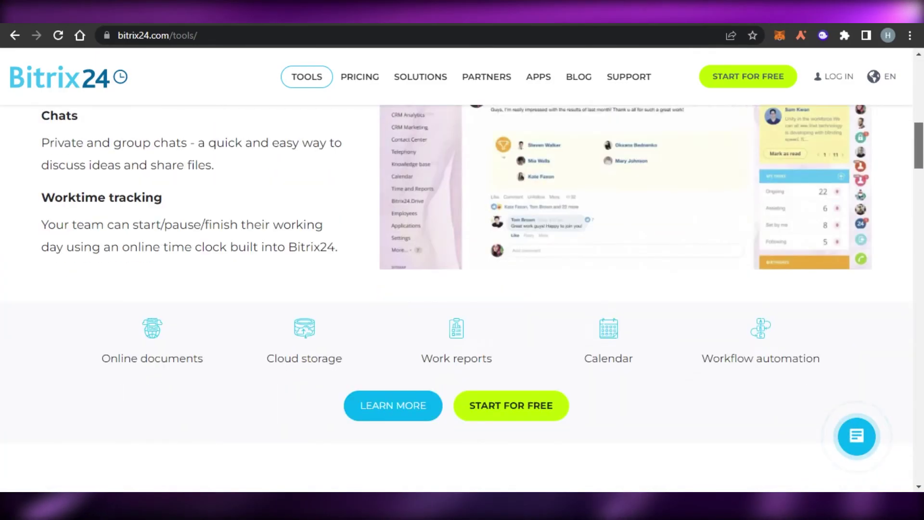
{"action": "scroll", "coordinate": [462, 289], "scroll_direction": "down", "scroll_amount": 15}
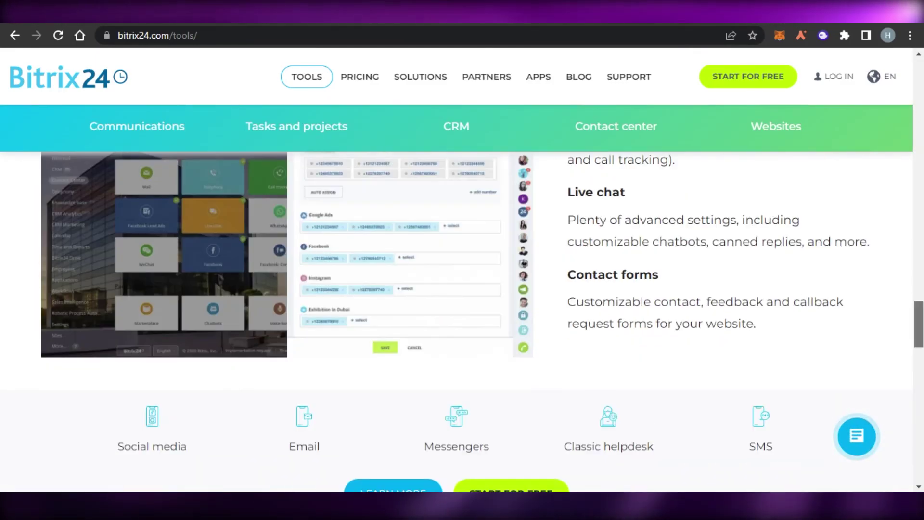
{"action": "scroll", "coordinate": [462, 288], "scroll_direction": "up", "scroll_amount": 20}
{"action": "scroll", "coordinate": [462, 289], "scroll_direction": "up", "scroll_amount": 10}
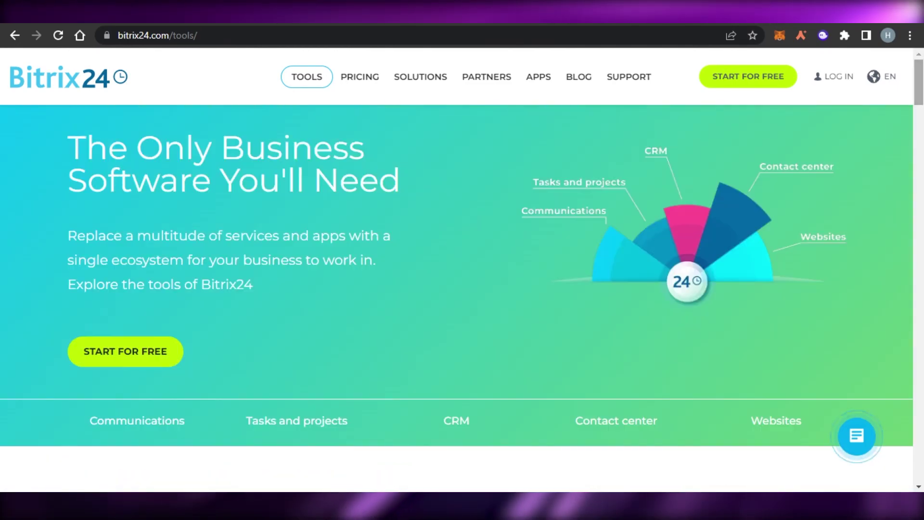
{"action": "scroll", "coordinate": [462, 289], "scroll_direction": "down", "scroll_amount": 20}
{"action": "scroll", "coordinate": [462, 288], "scroll_direction": "up", "scroll_amount": 20}
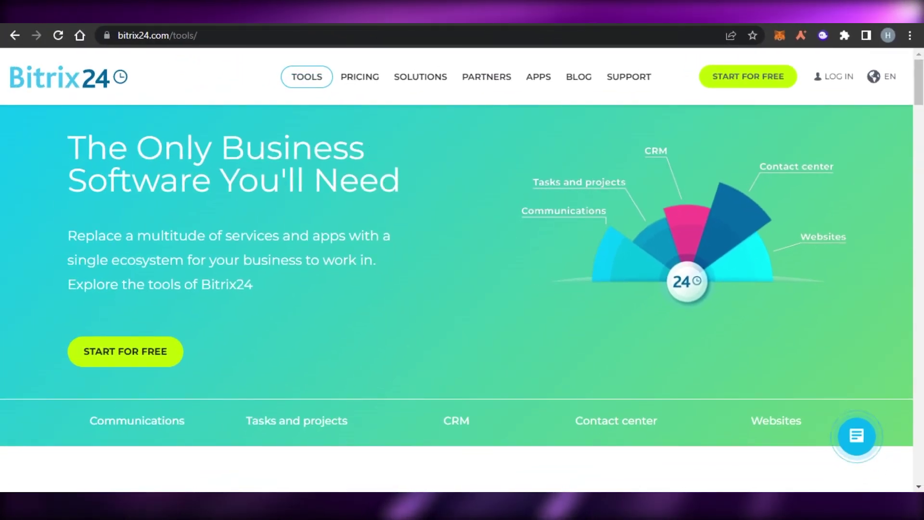
{"action": "mouse_move", "coordinate": [919, 99]}
{"action": "left_mouse_down"}
{"action": "mouse_move", "coordinate": [920, 435]}
{"action": "mouse_move", "coordinate": [920, 98]}
{"action": "left_mouse_up"}
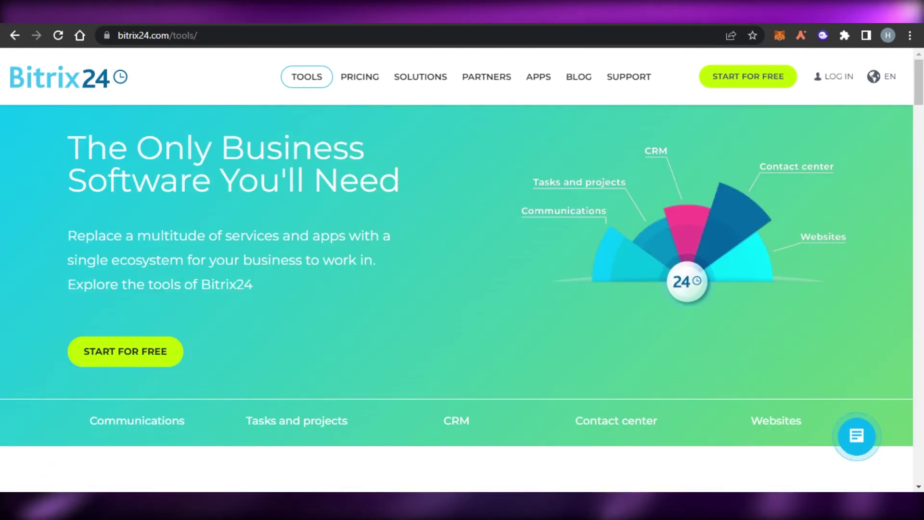